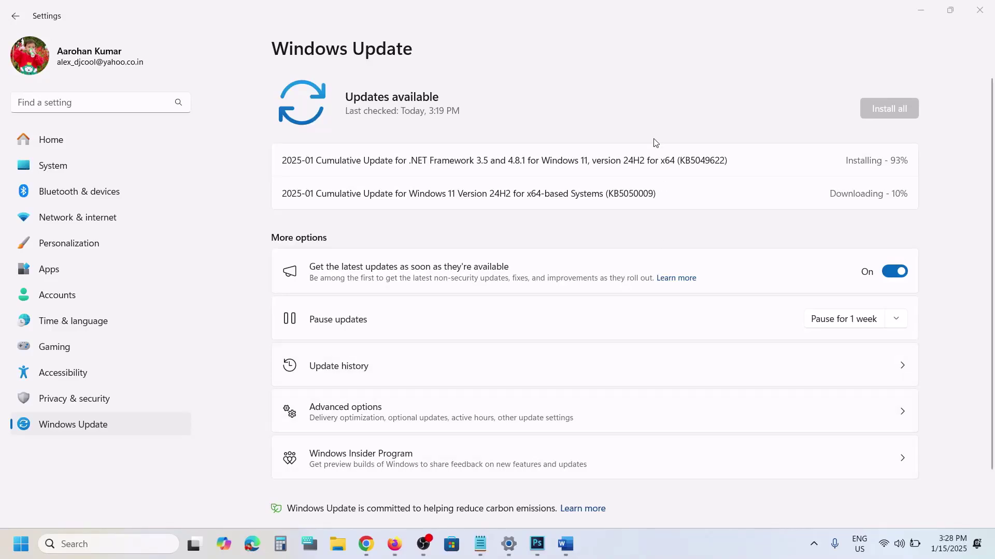
# - Examine the pending Windows 11 Version 24H2 cumulative update KB5050009 on the Windows Update page
pyautogui.doubleClick(631, 193)
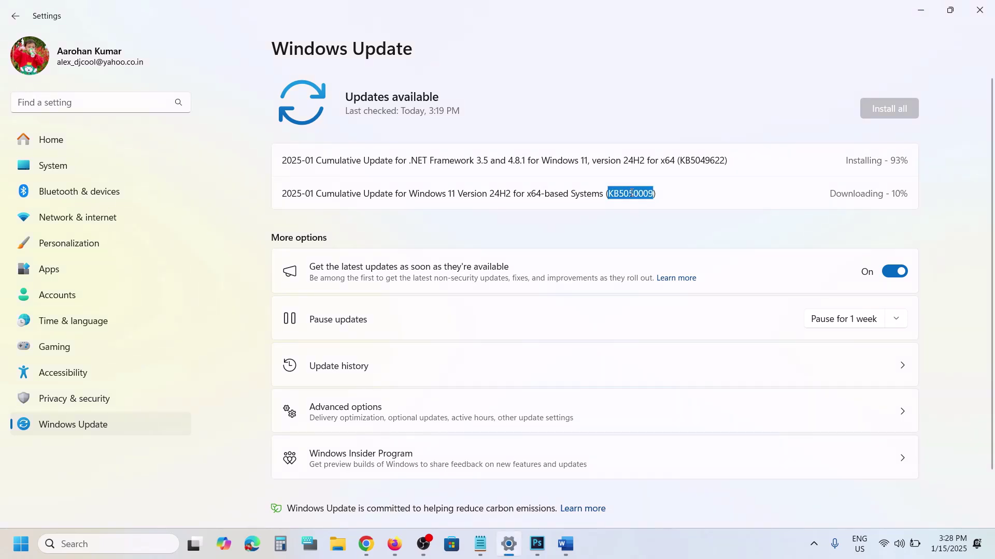
pyautogui.click(646, 198)
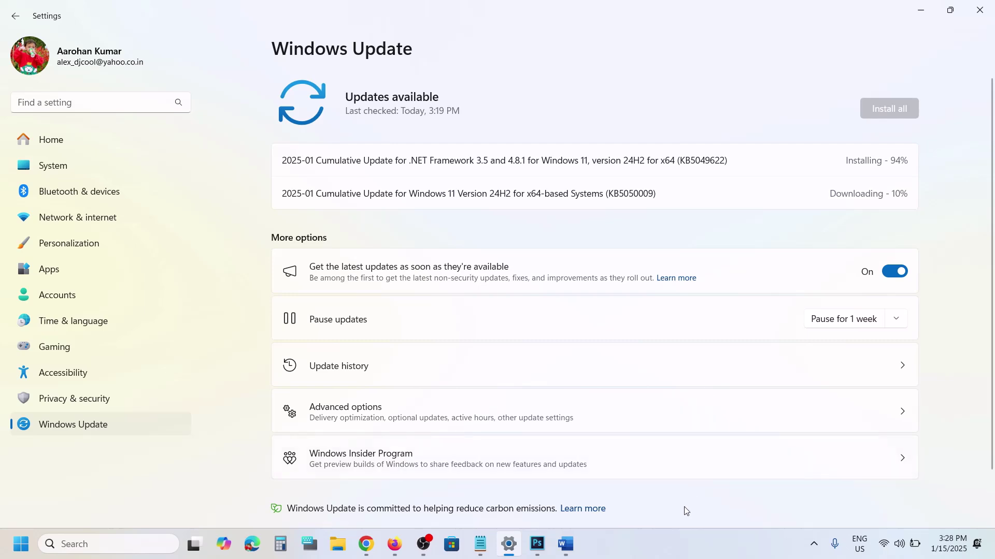
pyautogui.click(655, 554)
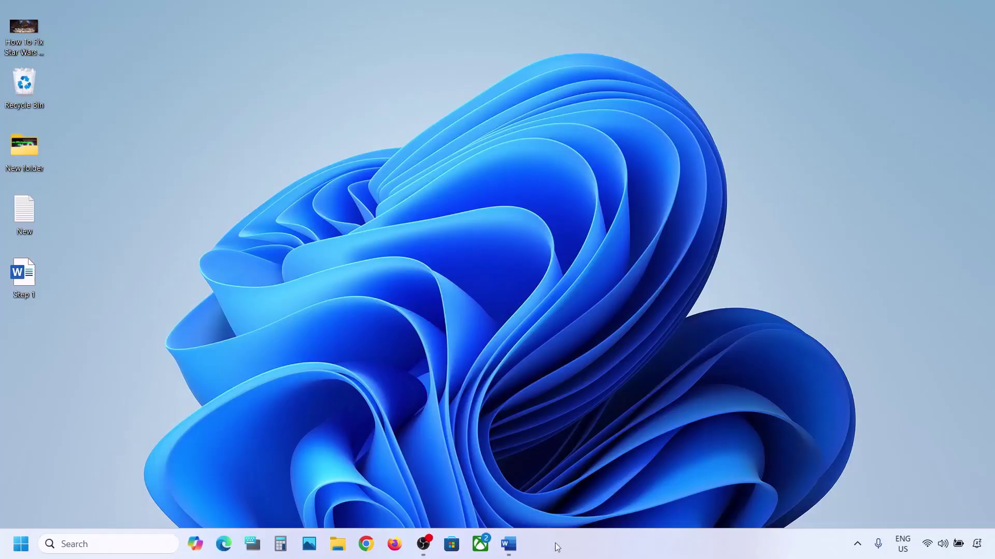
# - Highlight the "Start App Readiness Service" instruction in the Word document and open the Services console
pyautogui.click(508, 544)
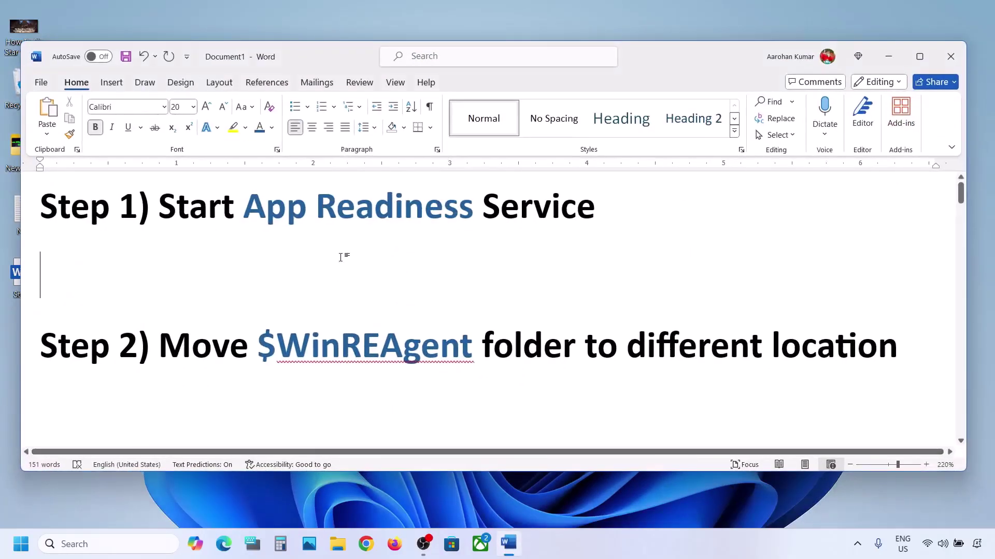
pyautogui.moveTo(204, 209); pyautogui.dragTo(600, 212)
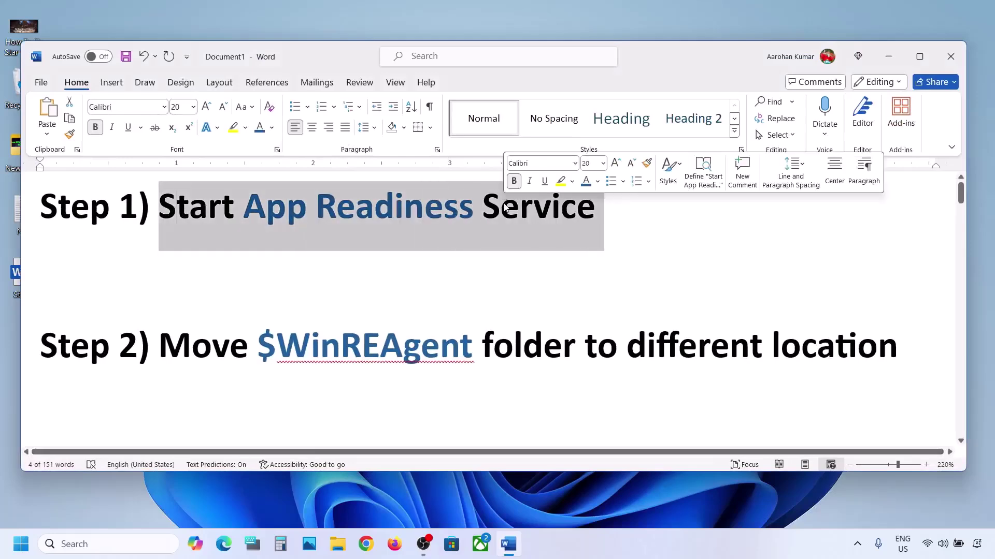
pyautogui.click(77, 539)
pyautogui.write('services')
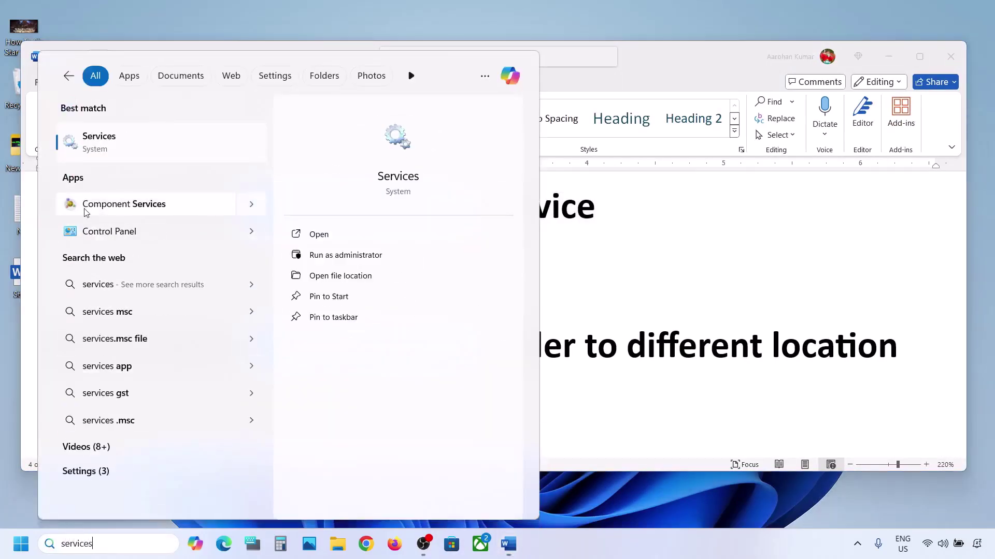
pyautogui.click(125, 151)
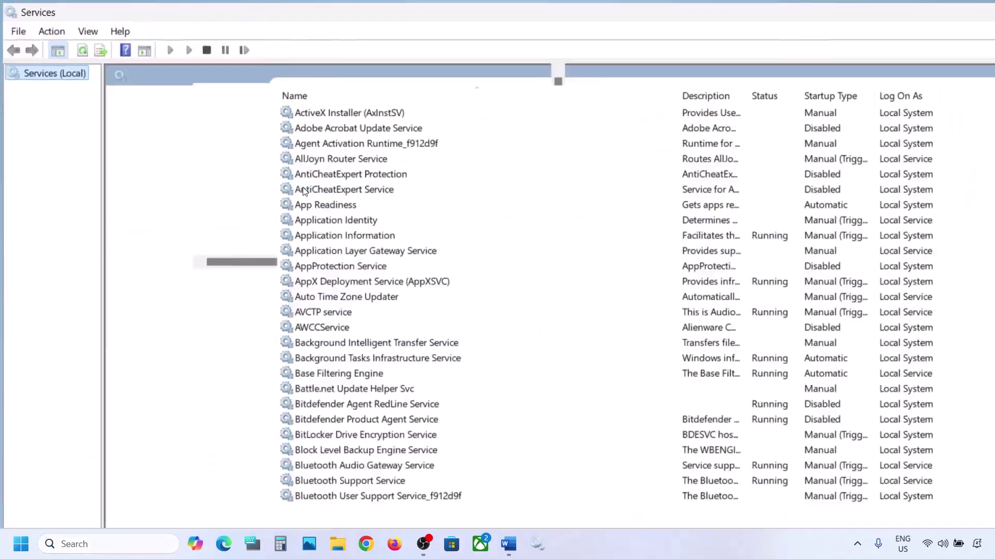
# - Set the App Readiness service's startup type to Automatic, start the service and accept its properties
pyautogui.click(283, 163)
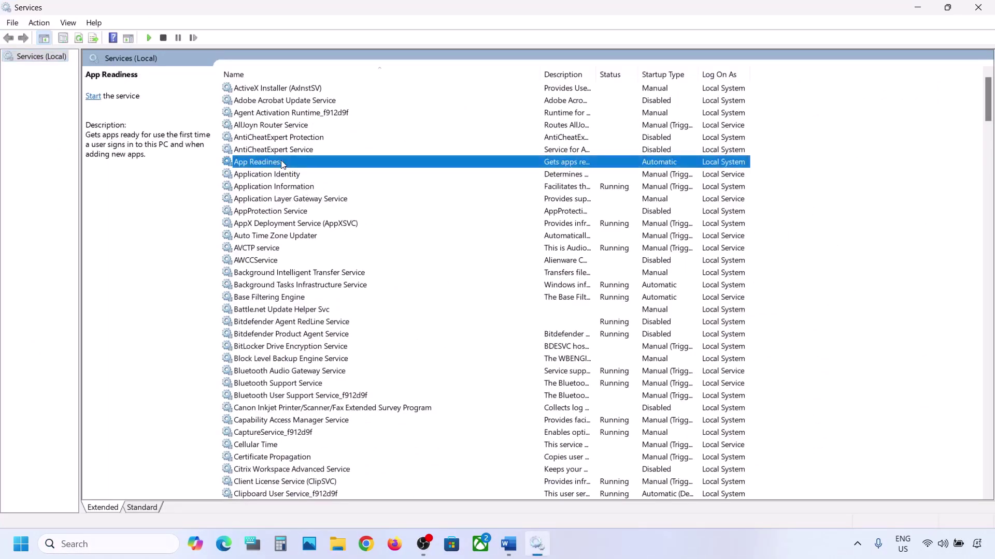
pyautogui.doubleClick(309, 165)
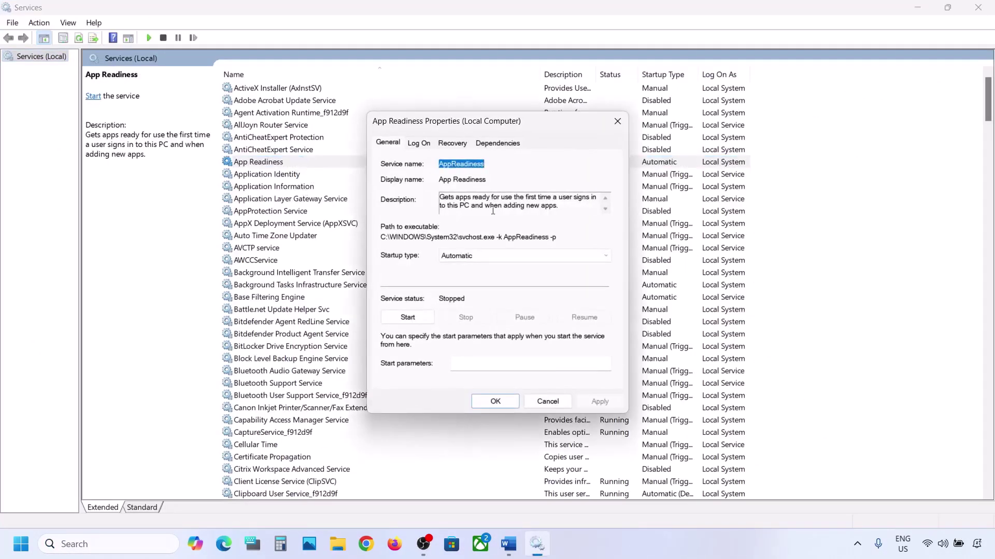
pyautogui.click(462, 256)
pyautogui.click(455, 275)
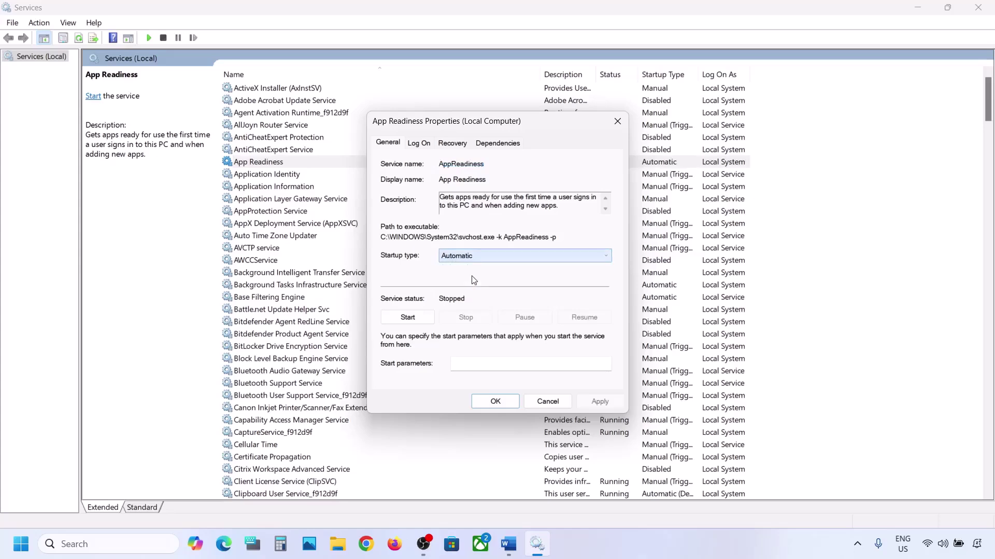
pyautogui.click(600, 403)
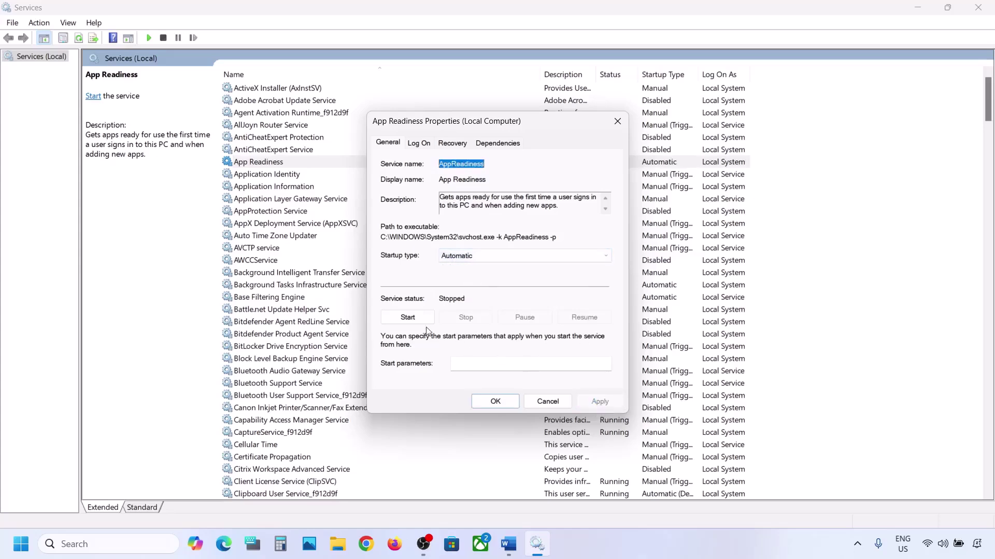
pyautogui.click(411, 320)
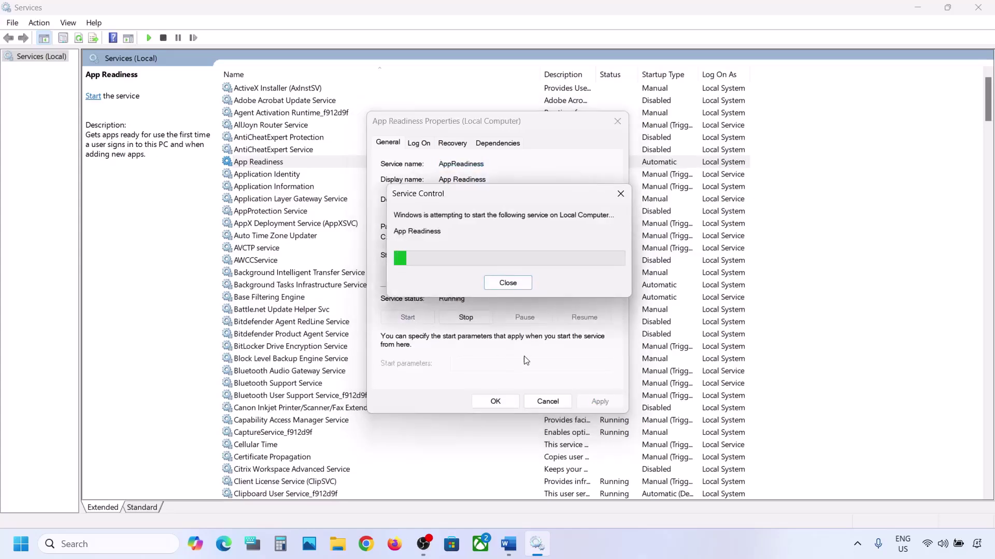
pyautogui.click(497, 402)
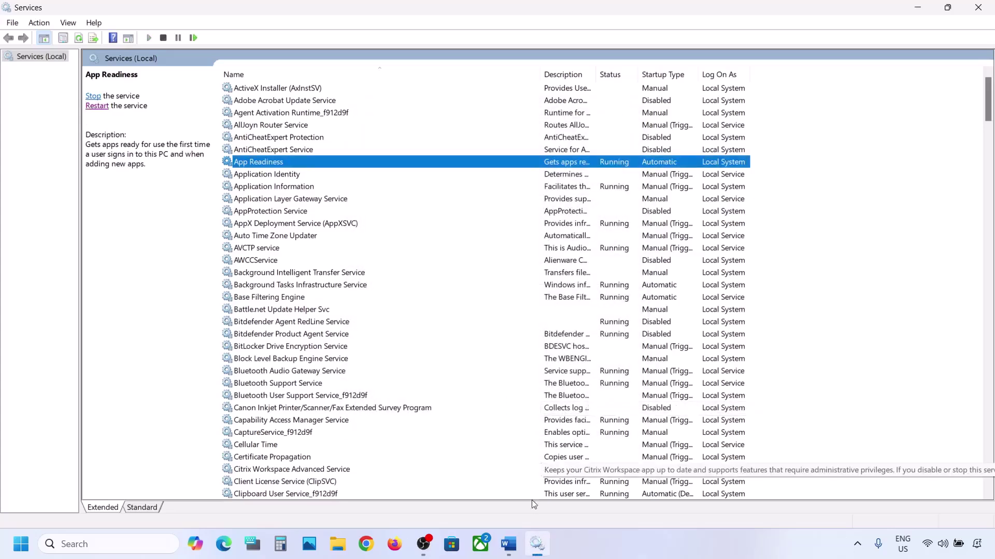
# - Highlight $WinREAgent in the Word document's second instruction and open the OS (C:) drive in File Explorer
pyautogui.click(508, 551)
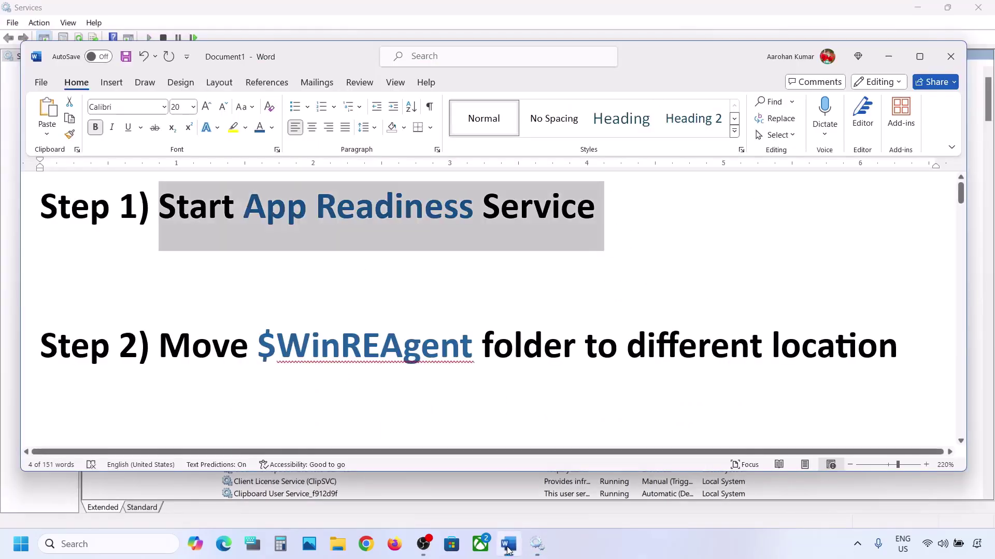
pyautogui.doubleClick(263, 344)
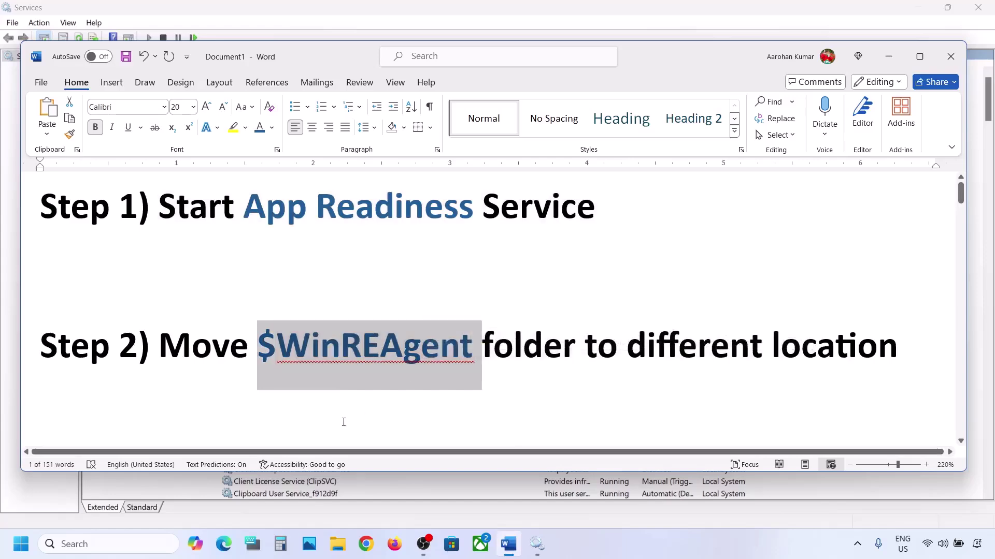
pyautogui.click(338, 544)
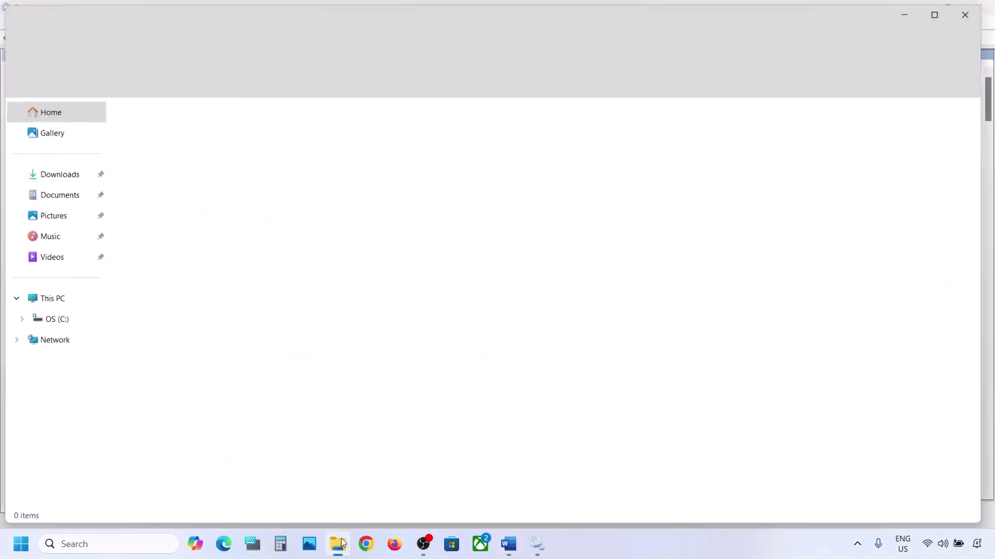
pyautogui.click(59, 299)
pyautogui.click(200, 146)
pyautogui.doubleClick(200, 146)
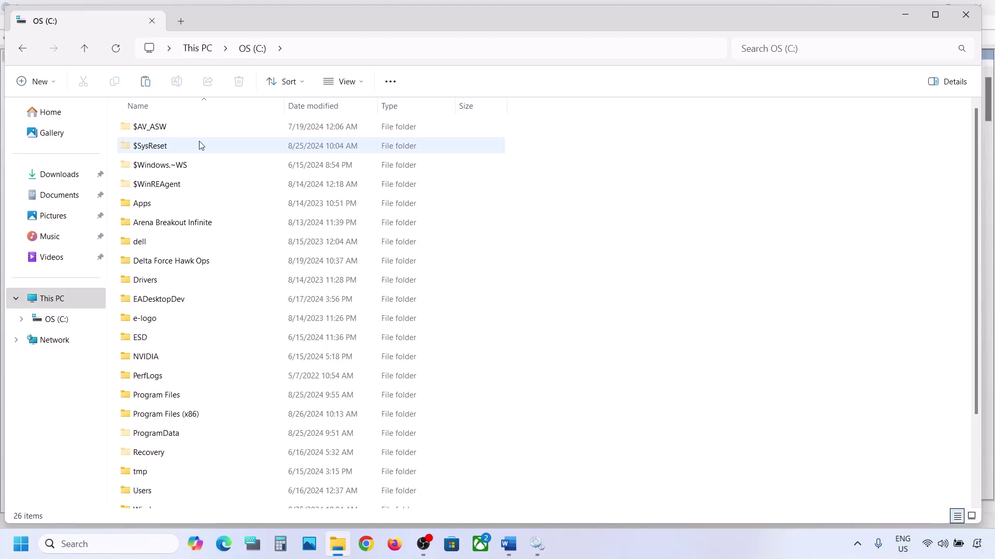
# - Select the $WinREAgent folder and check whether File Explorer is set to show hidden items
pyautogui.click(170, 188)
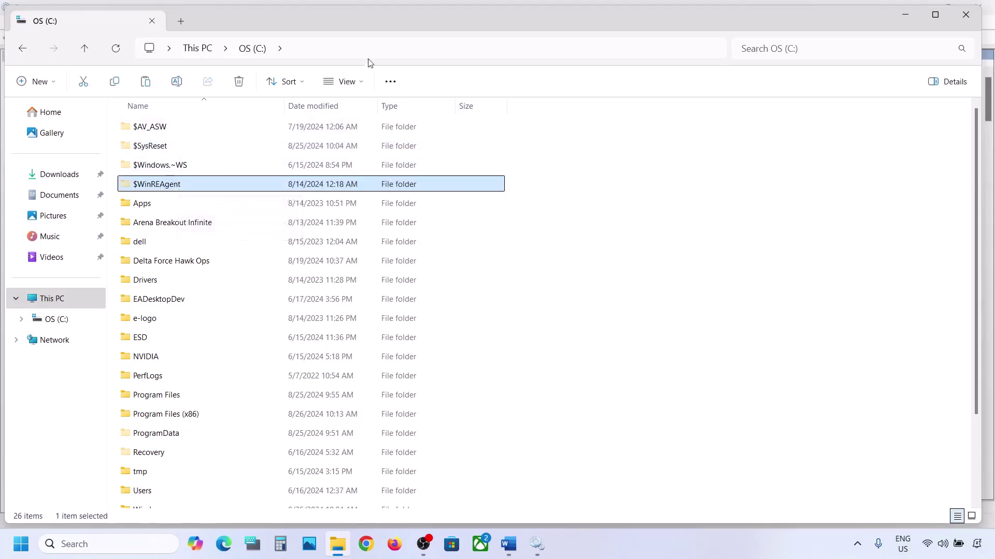
pyautogui.click(347, 81)
pyautogui.moveTo(365, 326)
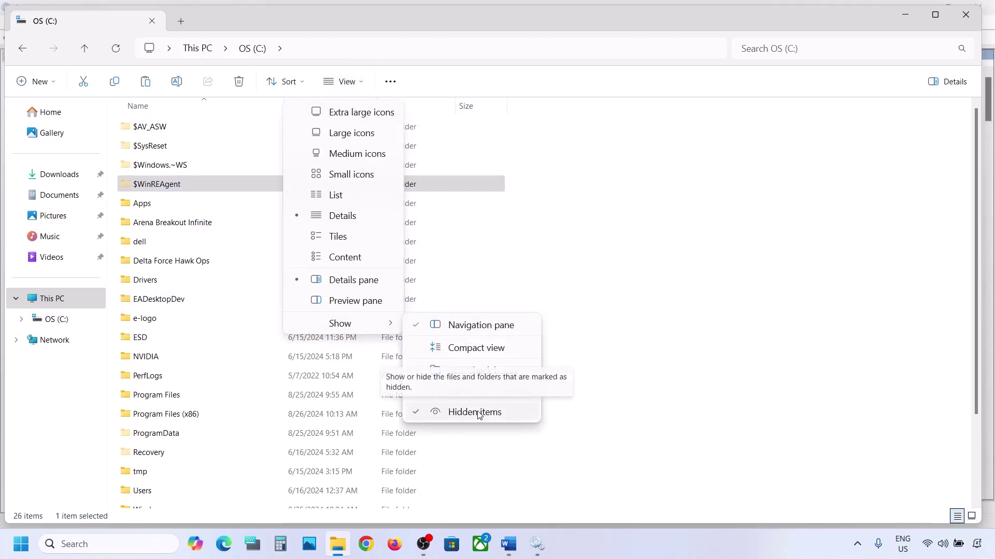
# - Copy the $WinREAgent folder from the OS (C:) drive to the desktop
pyautogui.click(162, 187)
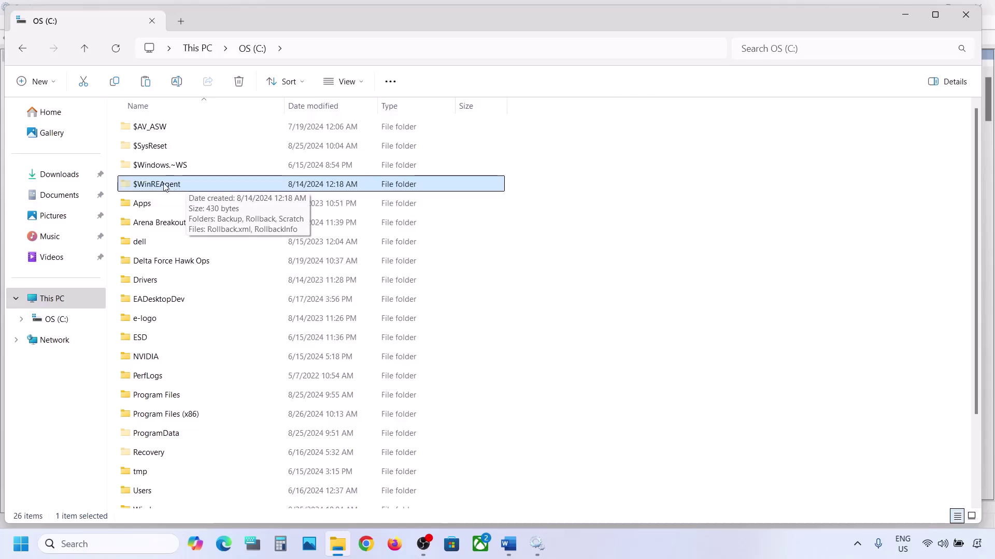
pyautogui.rightClick(164, 186)
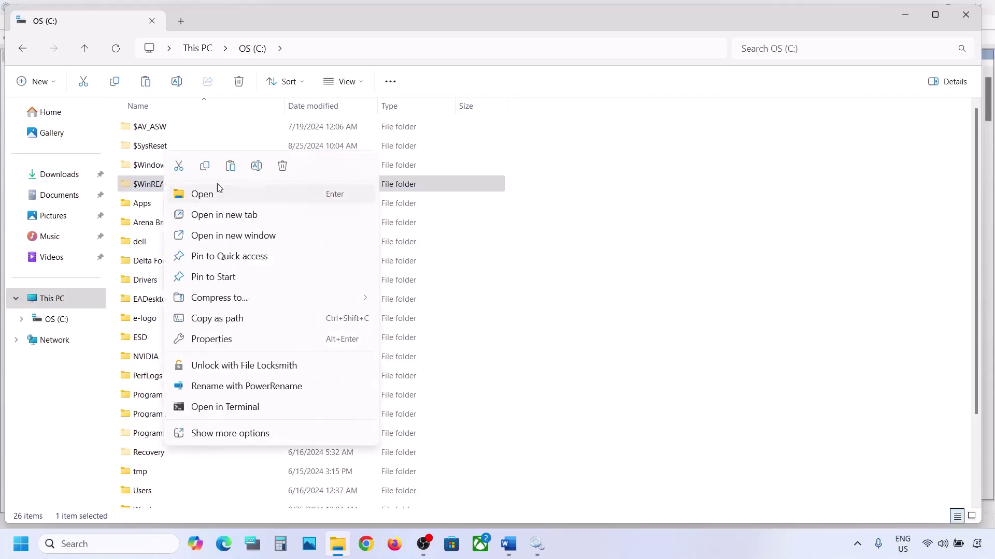
pyautogui.click(205, 167)
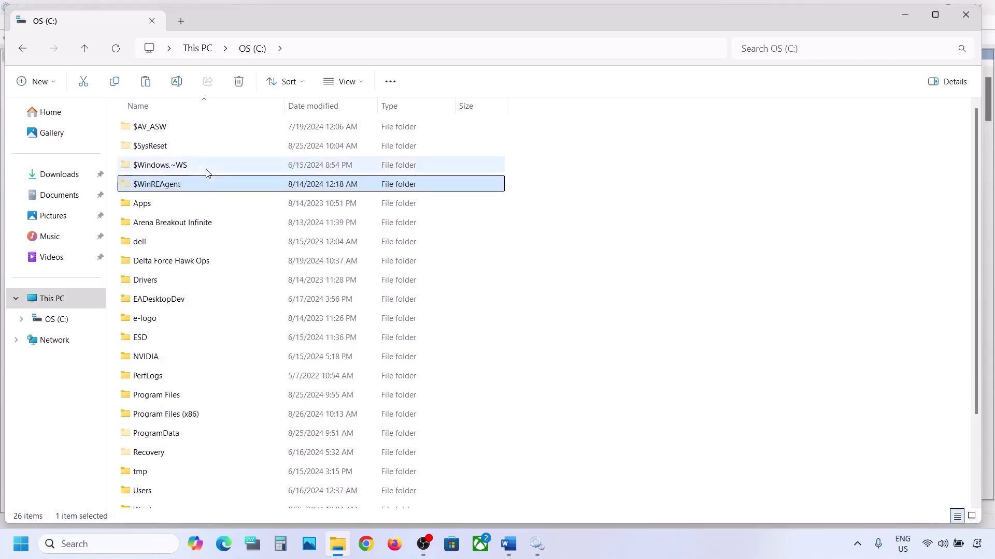
pyautogui.press('super+d')
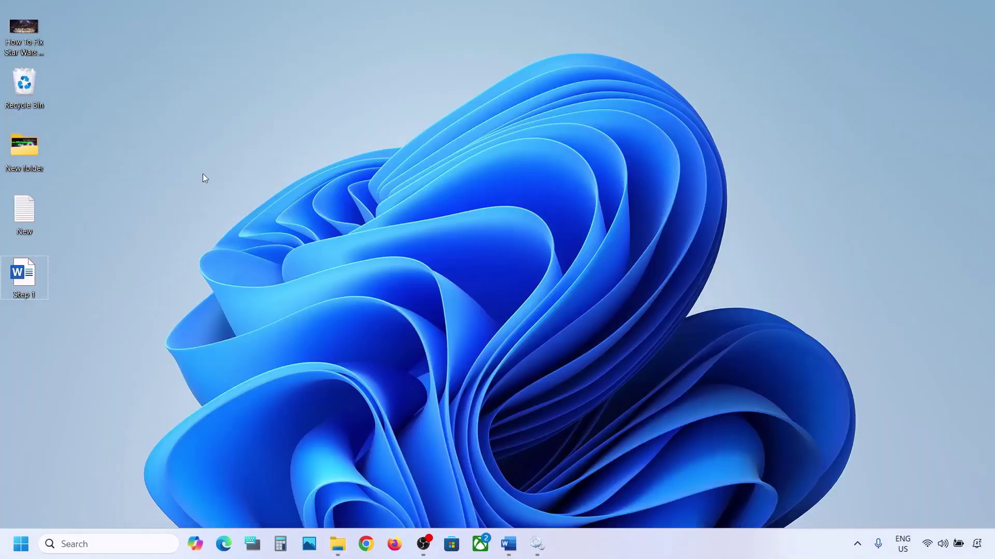
pyautogui.hotkey('ctrl', 'v')
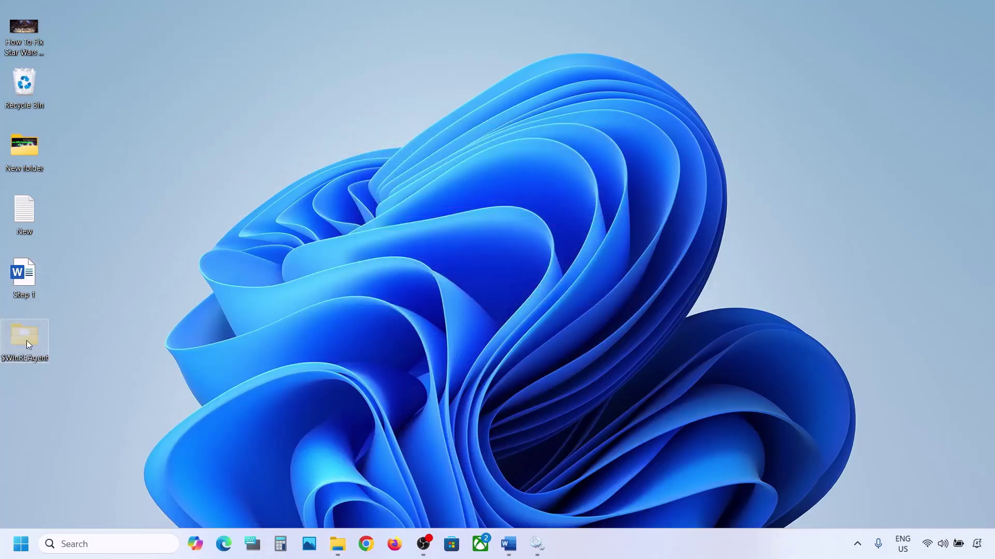
# - Delete the original $WinREAgent folder from the OS (C:) drive in File Explorer
pyautogui.click(338, 544)
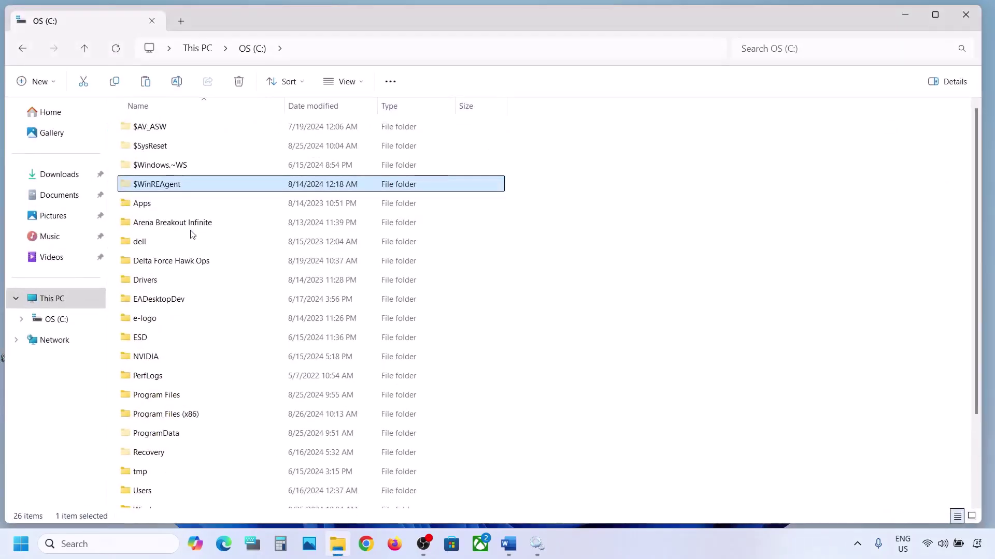
pyautogui.rightClick(159, 185)
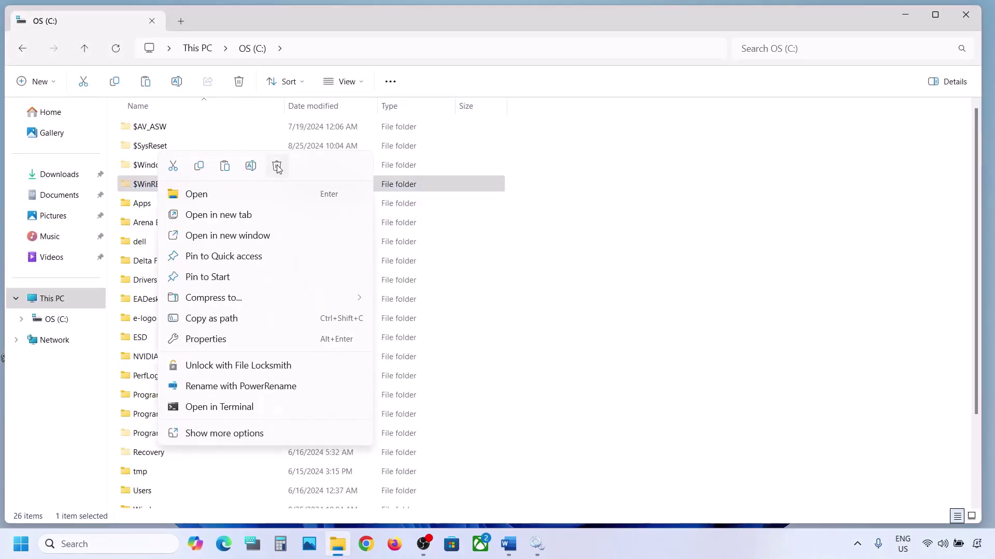
pyautogui.click(278, 166)
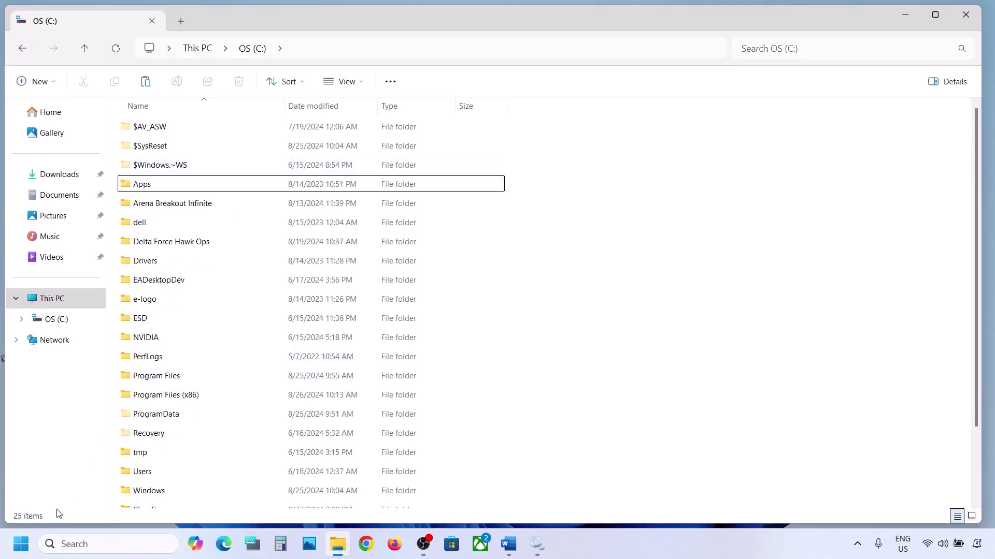
# - View the Windows Update page in Settings, and minimize Settings and File Explorer to return to the desktop
pyautogui.press('super+i')
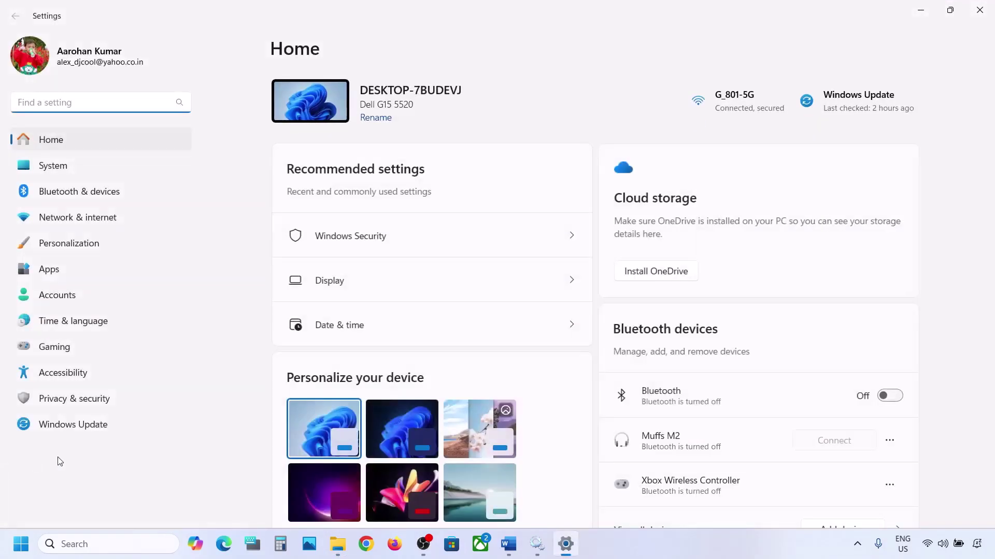
pyautogui.click(75, 432)
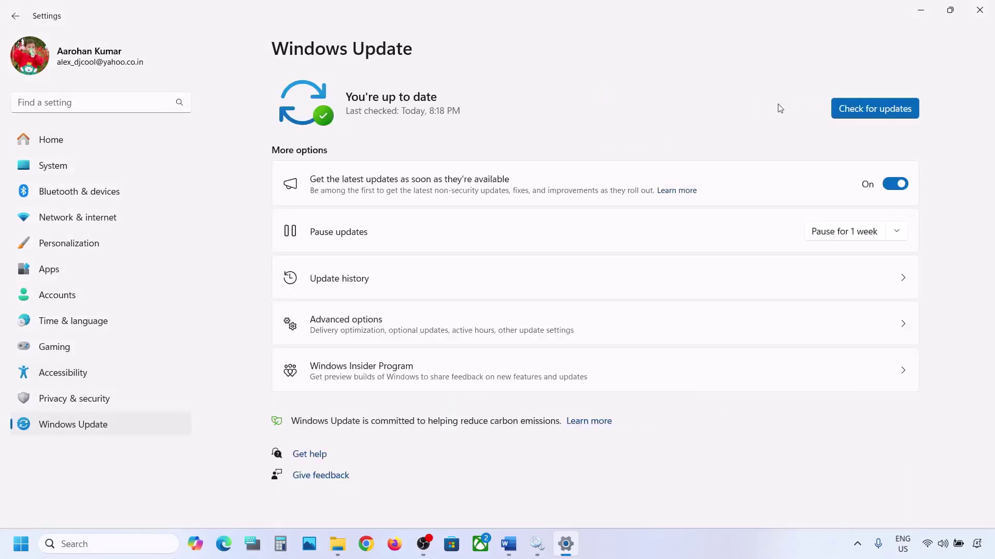
pyautogui.click(926, 9)
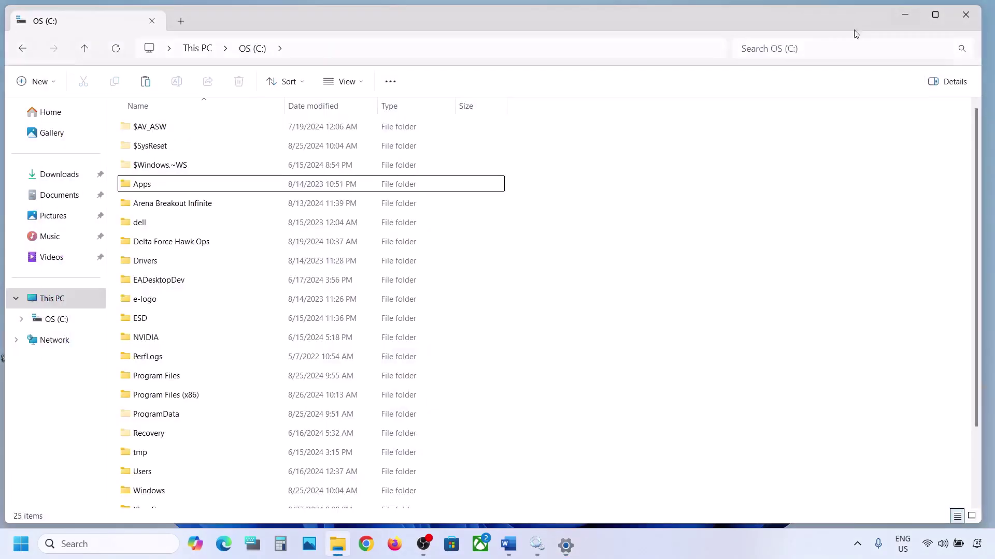
pyautogui.click(905, 14)
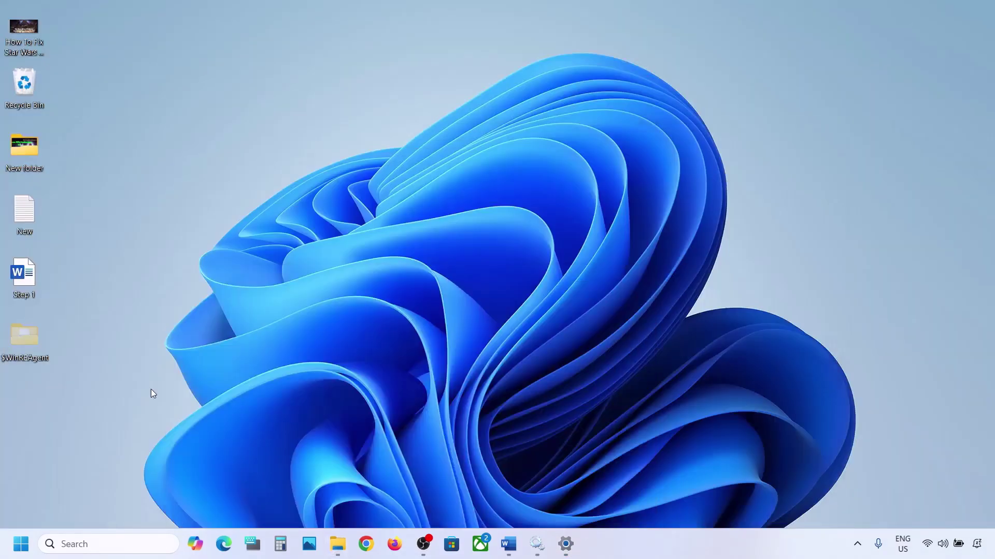
# - View the computer's Restart option among the power options and close them without restarting
pyautogui.click(21, 543)
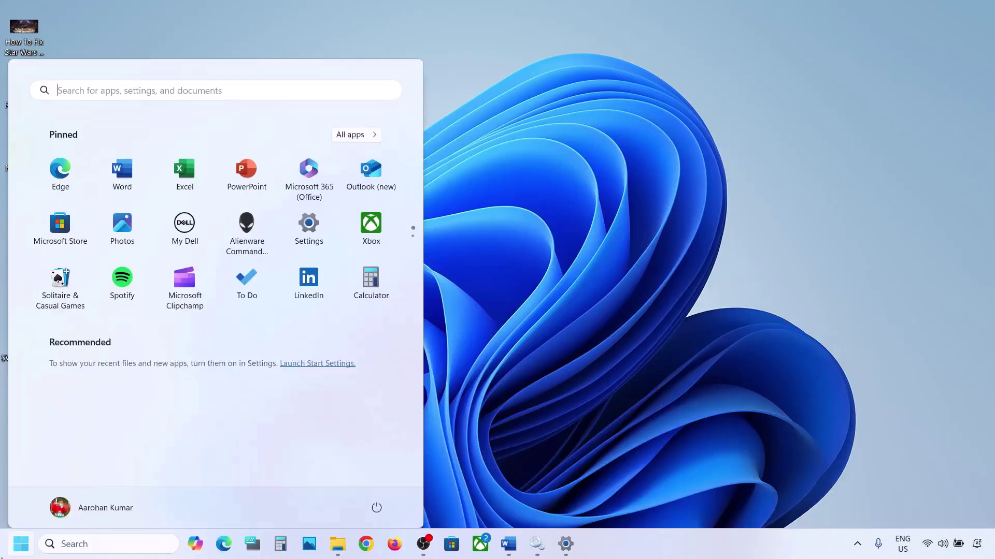
pyautogui.click(376, 500)
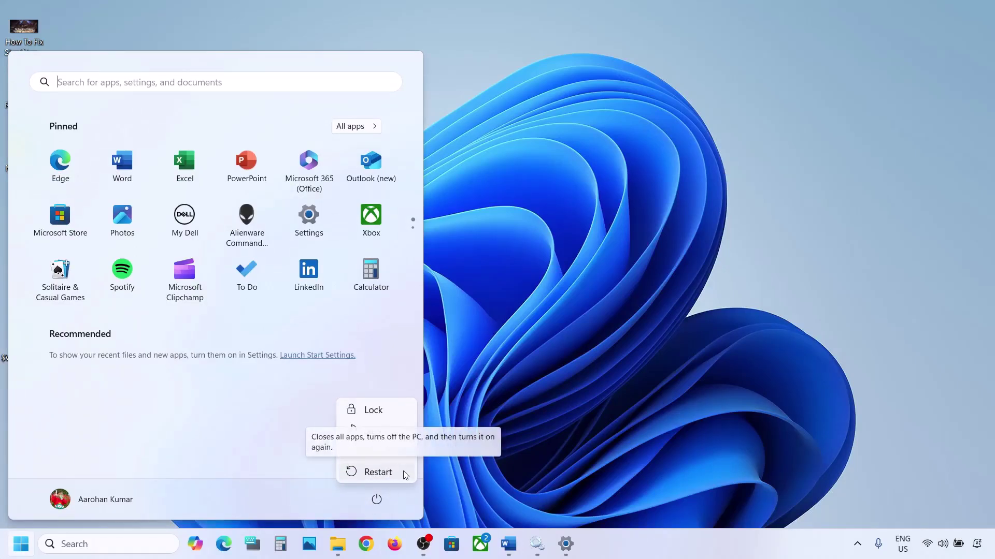
pyautogui.click(546, 384)
pyautogui.click(546, 384)
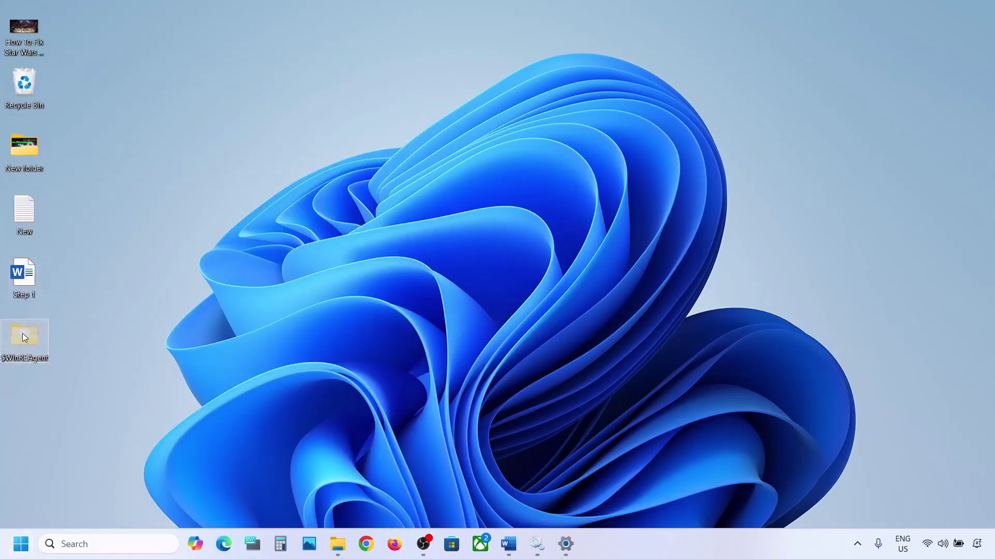
# - Move the $WinREAgent folder from the desktop to the OS (C:) drive, and minimize File Explorer
pyautogui.rightClick(23, 337)
pyautogui.click(40, 348)
pyautogui.click(337, 544)
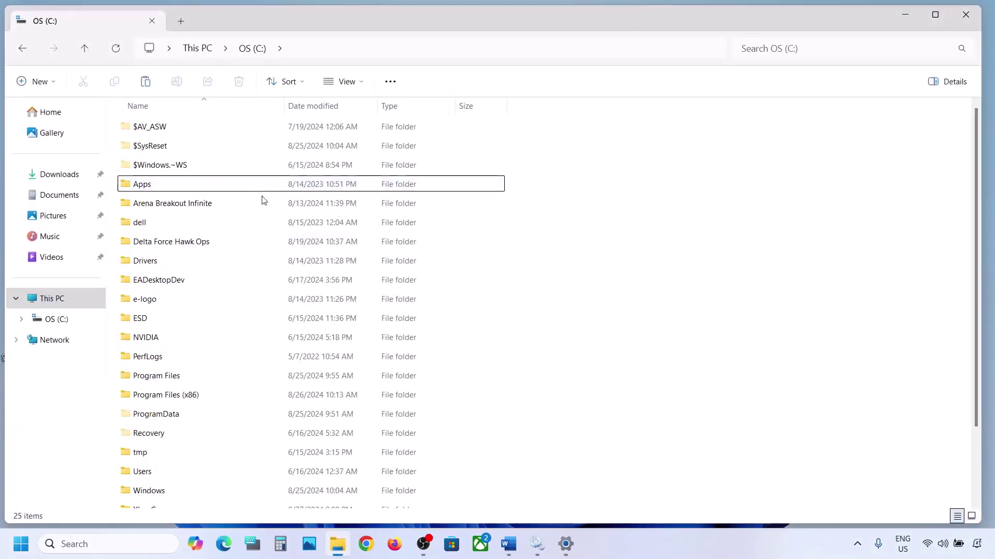
pyautogui.hotkey('ctrl', 'v')
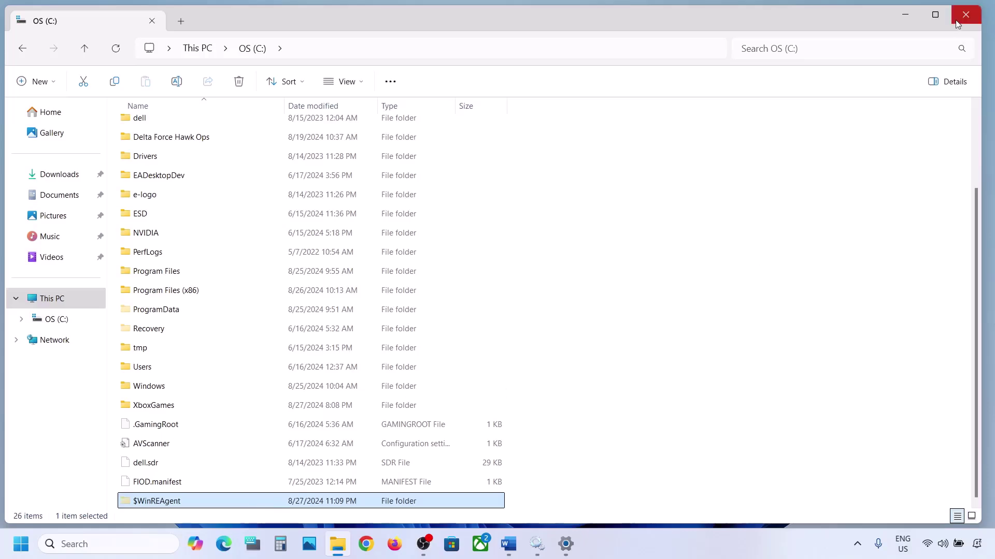
pyautogui.click(893, 20)
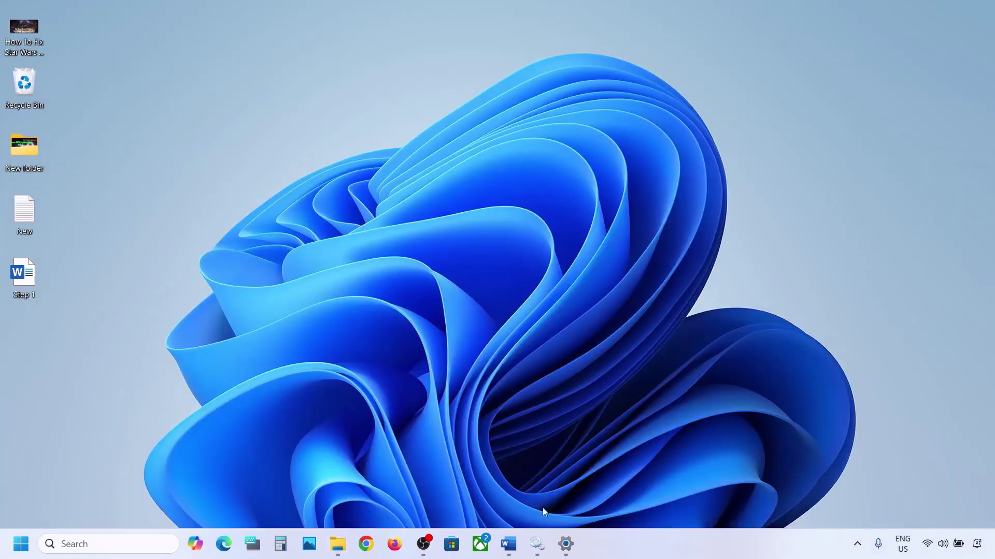
# - Switch to the Word document and highlight the Step 3 text "Run Update Troubleshooter"
pyautogui.click(508, 543)
pyautogui.scroll(-1, 316, 304)
pyautogui.scroll(-2, 316, 304)
pyautogui.moveTo(159, 298); pyautogui.dragTo(595, 297)
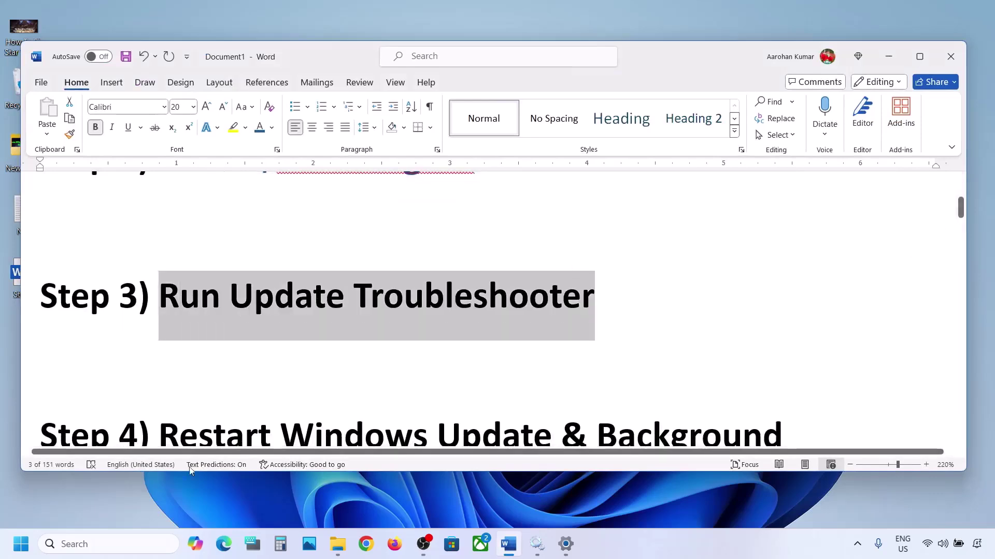
# - Run the Windows Update troubleshooter from the Other troubleshooters page of the System settings
pyautogui.click(20, 544)
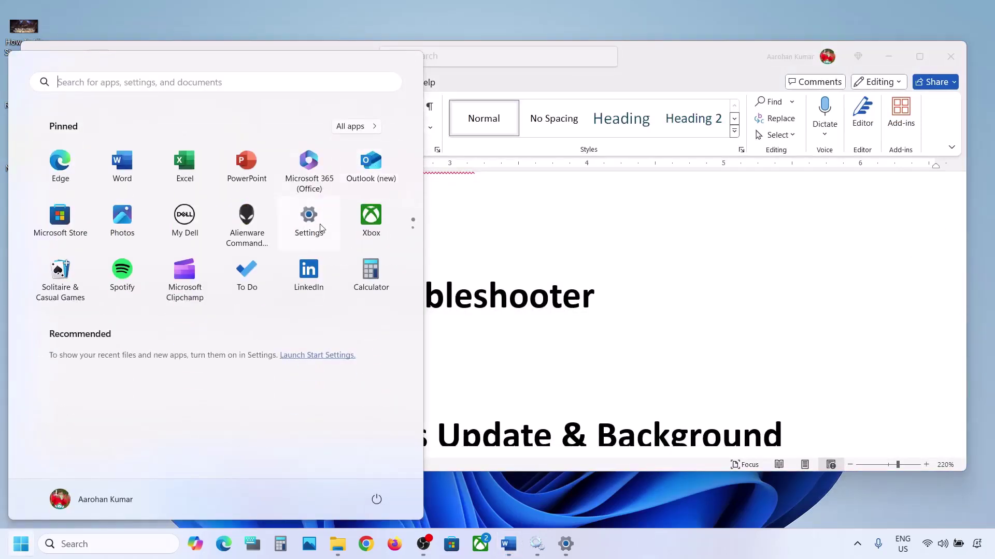
pyautogui.click(309, 220)
pyautogui.click(93, 170)
pyautogui.scroll(-5, 373, 251)
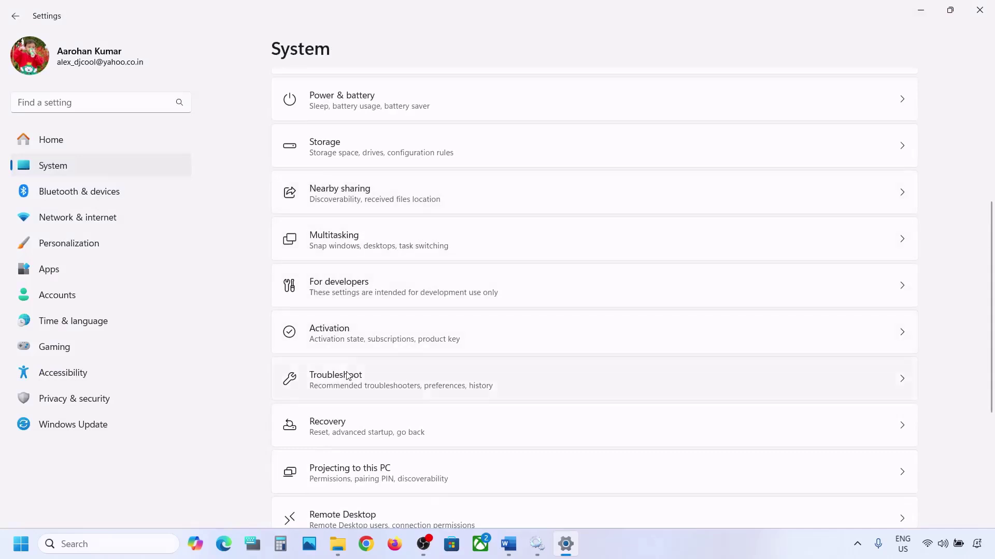
pyautogui.click(347, 376)
pyautogui.click(353, 214)
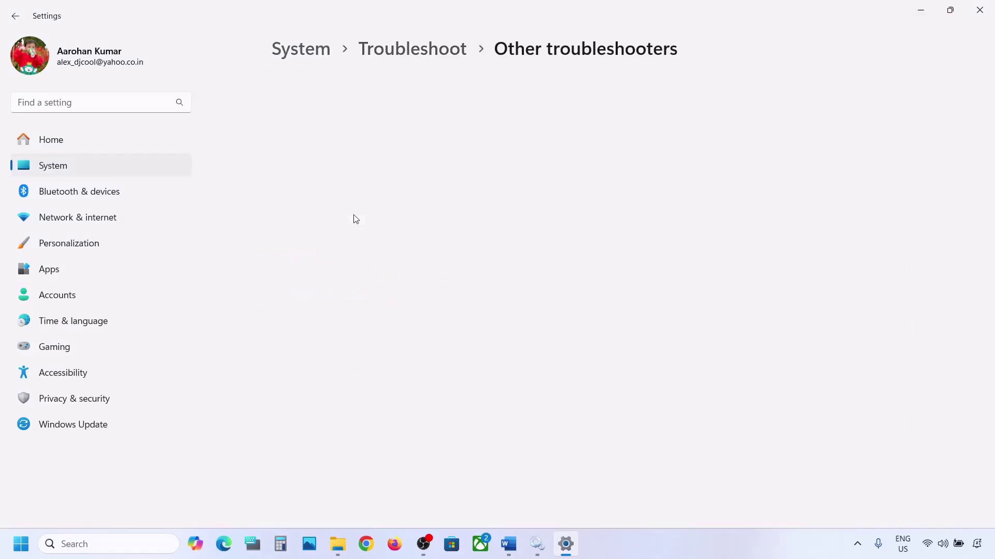
pyautogui.scroll(-1, 353, 218)
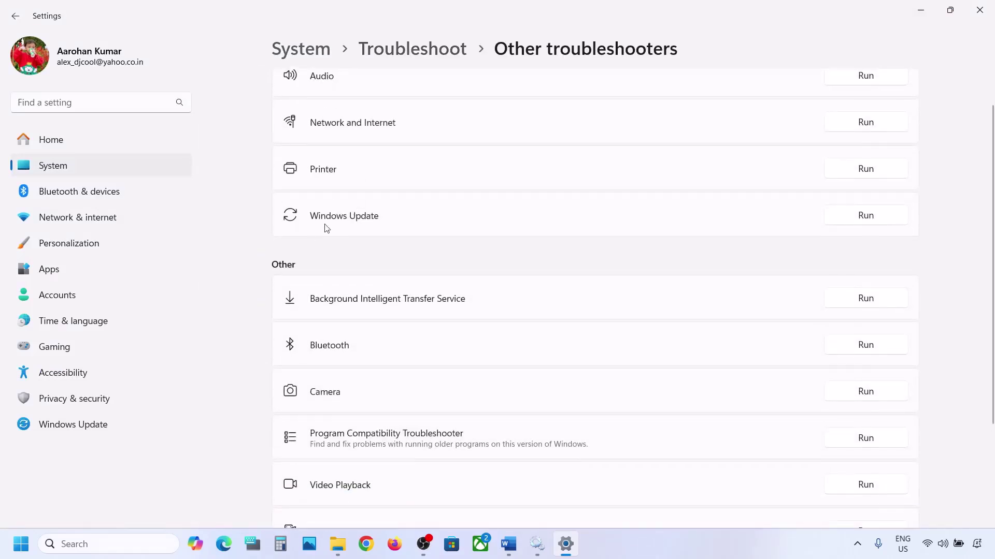
pyautogui.click(866, 216)
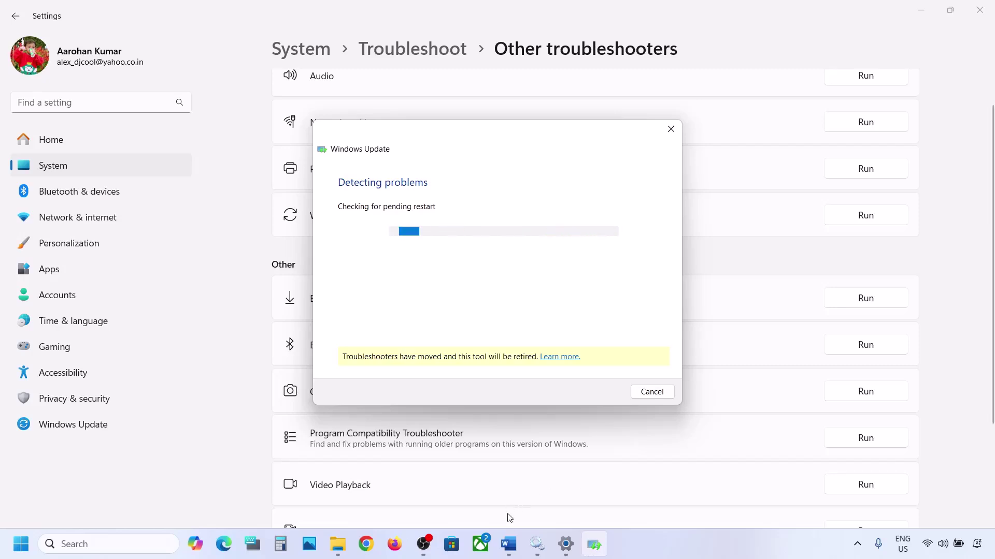
# - Return to the Word document and highlight the Step 4 text about restarting Windows Update and Background intelligent transfer service
pyautogui.click(508, 545)
pyautogui.scroll(-3, 356, 335)
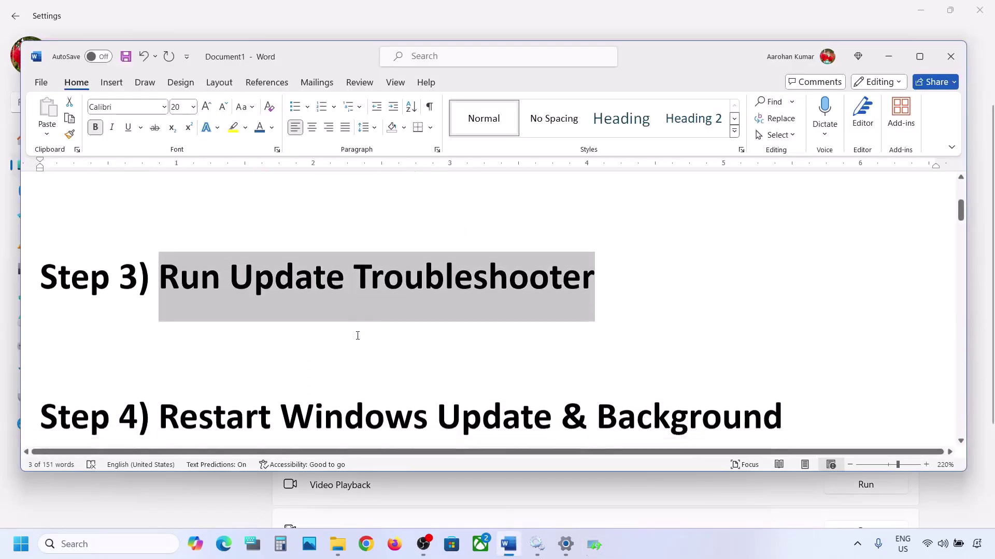
pyautogui.moveTo(164, 290); pyautogui.dragTo(426, 338)
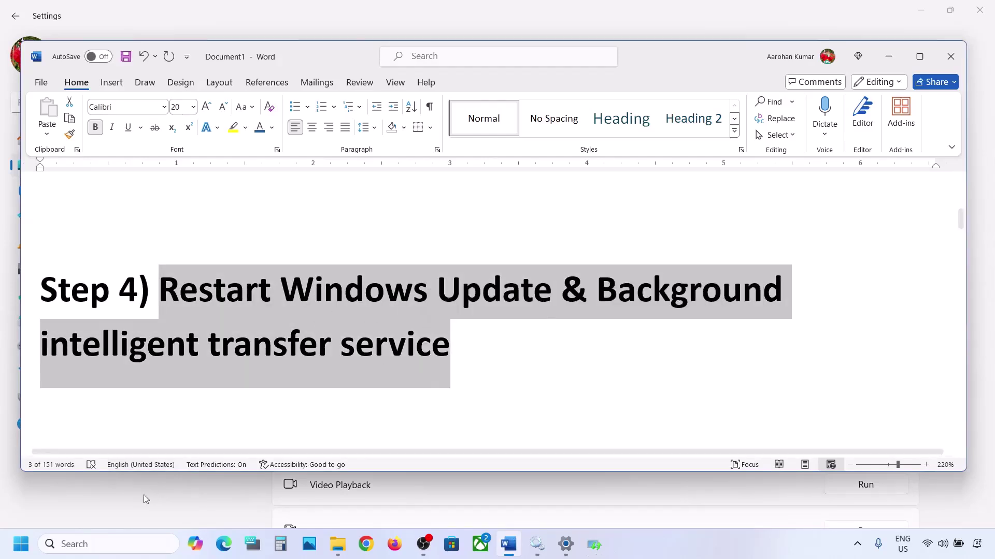
# - Search for and open Services, and select the Windows Update service in the list
pyautogui.click(87, 545)
pyautogui.write('services')
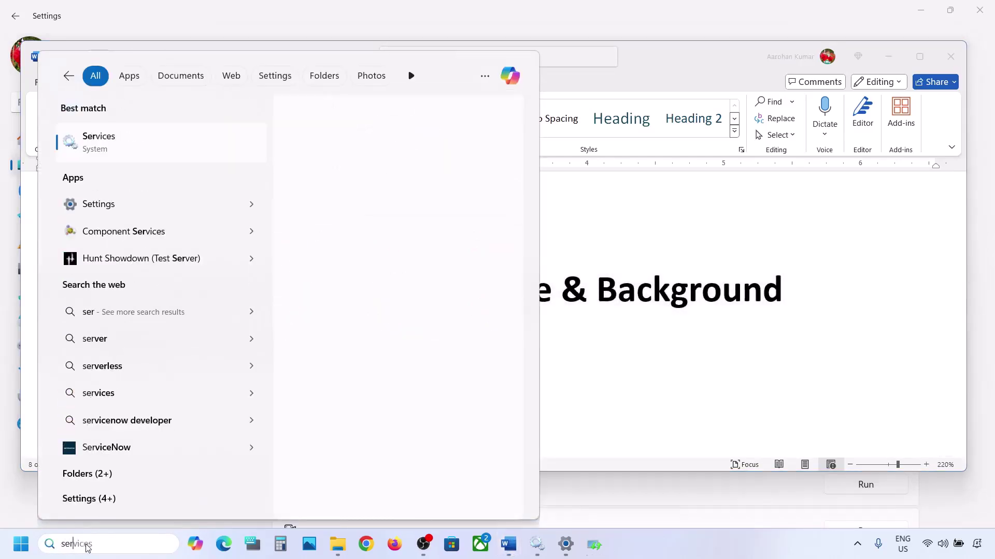
pyautogui.press('Return')
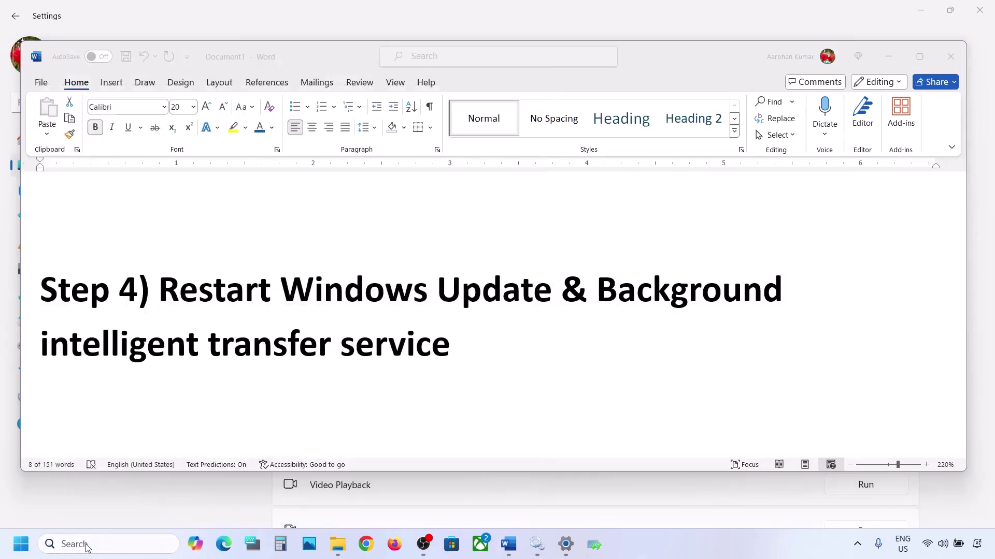
pyautogui.click(288, 298)
pyautogui.press('w')
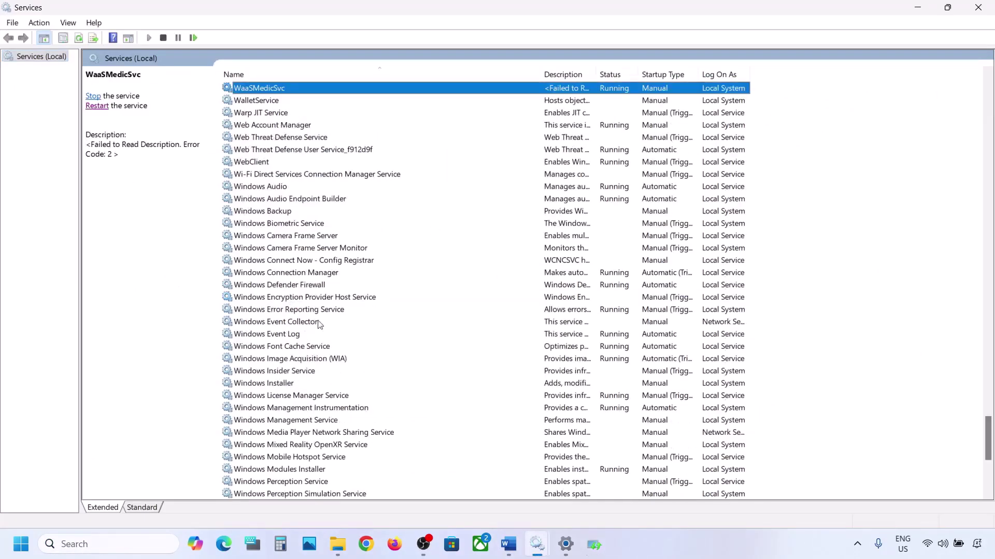
pyautogui.scroll(-7, 327, 403)
pyautogui.click(268, 336)
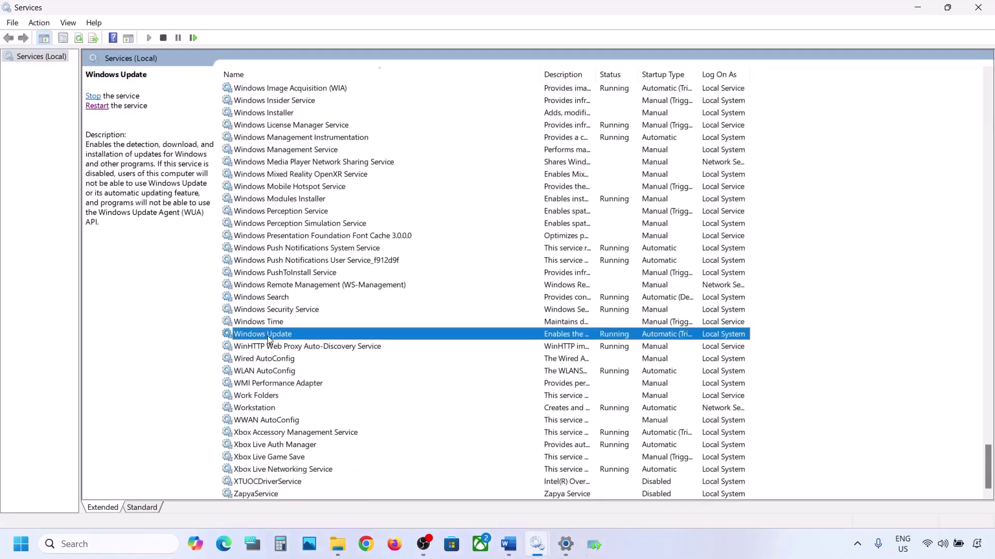
# - Set the Windows Update service's startup type to Automatic and restart the service
pyautogui.doubleClick(325, 336)
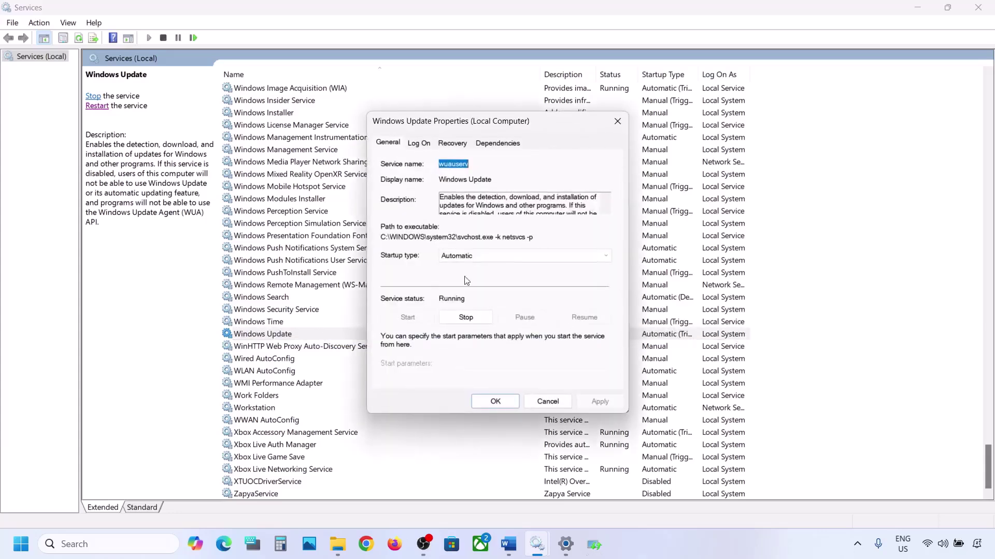
pyautogui.click(490, 256)
pyautogui.click(476, 277)
pyautogui.click(584, 400)
pyautogui.click(478, 404)
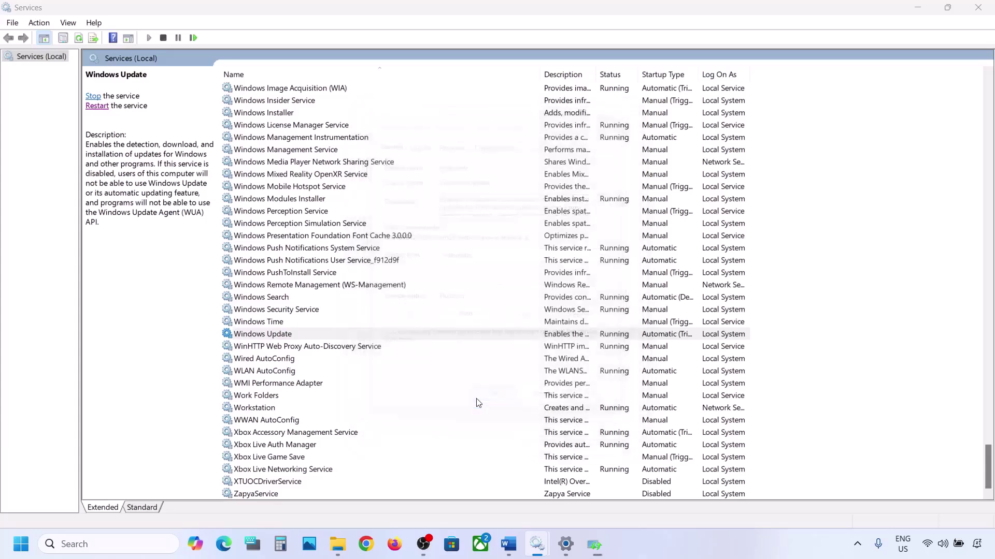
pyautogui.rightClick(270, 337)
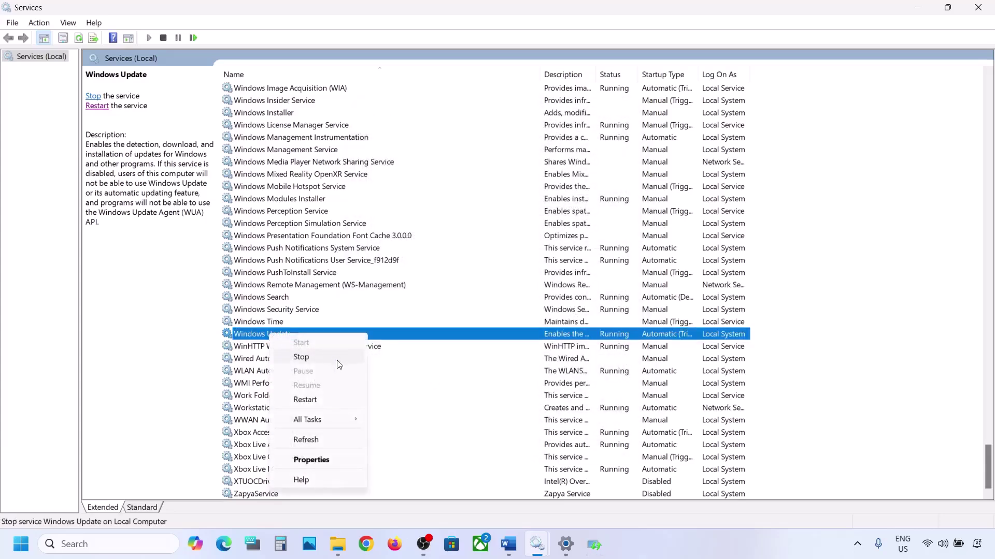
pyautogui.click(313, 399)
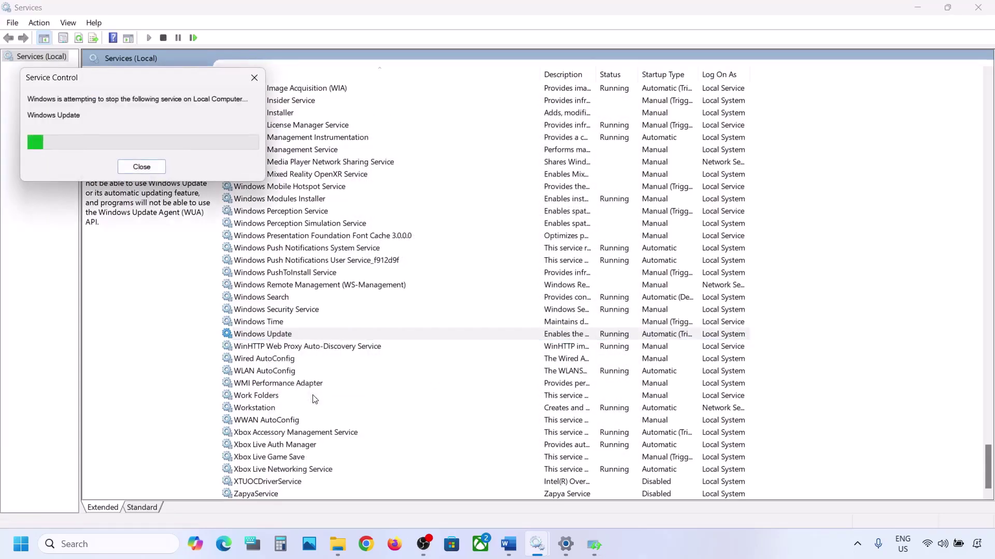
# - Set the Background Intelligent Transfer Service's startup type to Automatic and restart the service
pyautogui.click(292, 260)
pyautogui.press('b')
pyautogui.scroll(3, 300, 210)
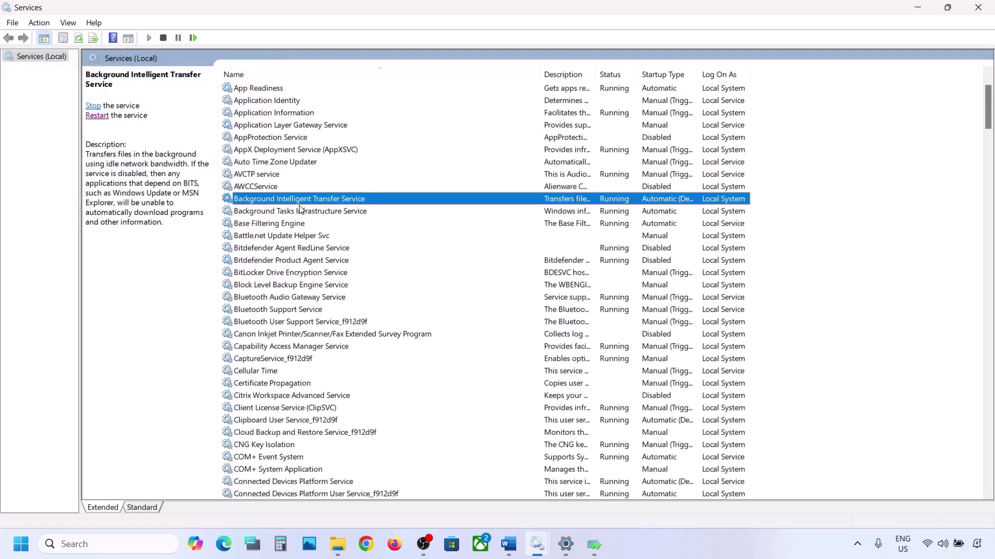
pyautogui.doubleClick(327, 206)
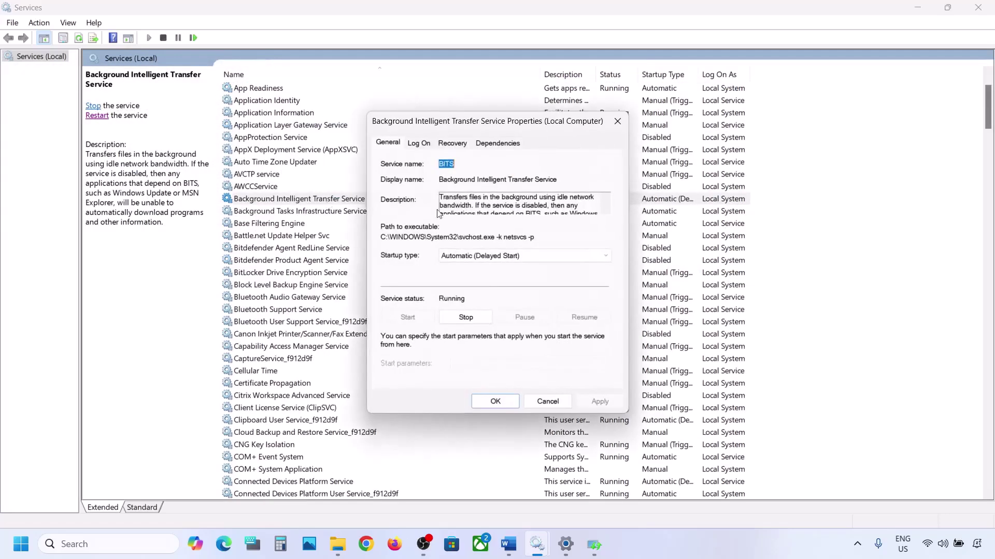
pyautogui.click(456, 256)
pyautogui.click(465, 278)
pyautogui.click(591, 403)
pyautogui.click(495, 402)
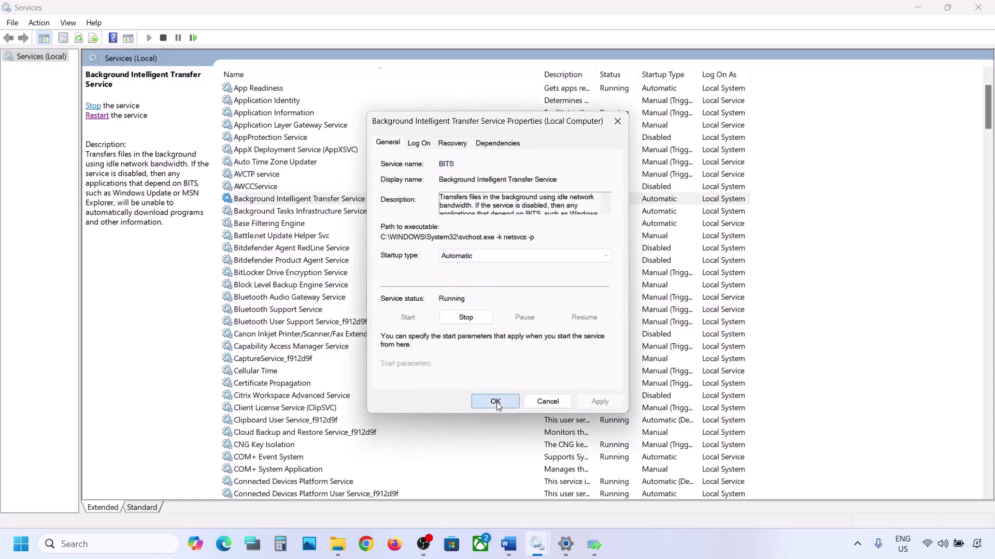
pyautogui.rightClick(306, 200)
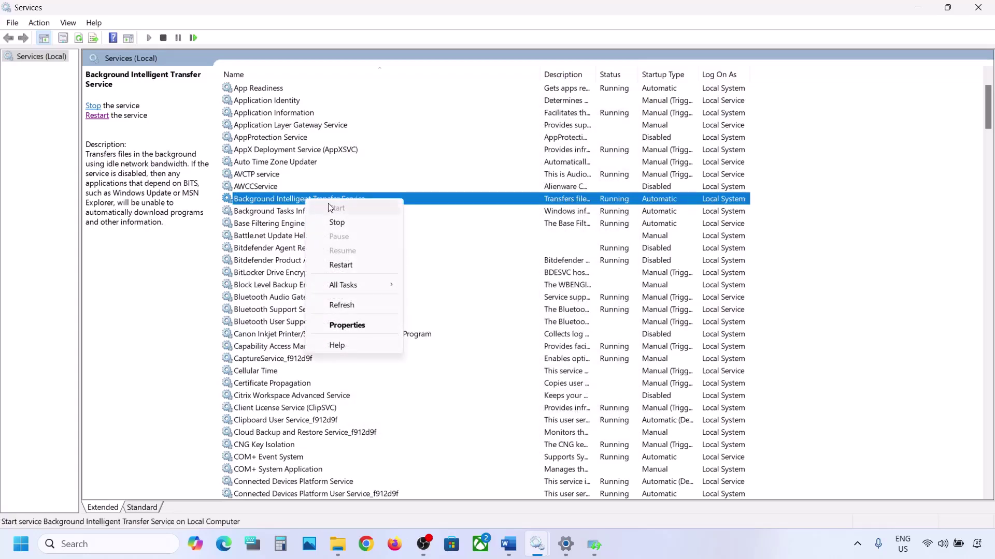
pyautogui.click(341, 265)
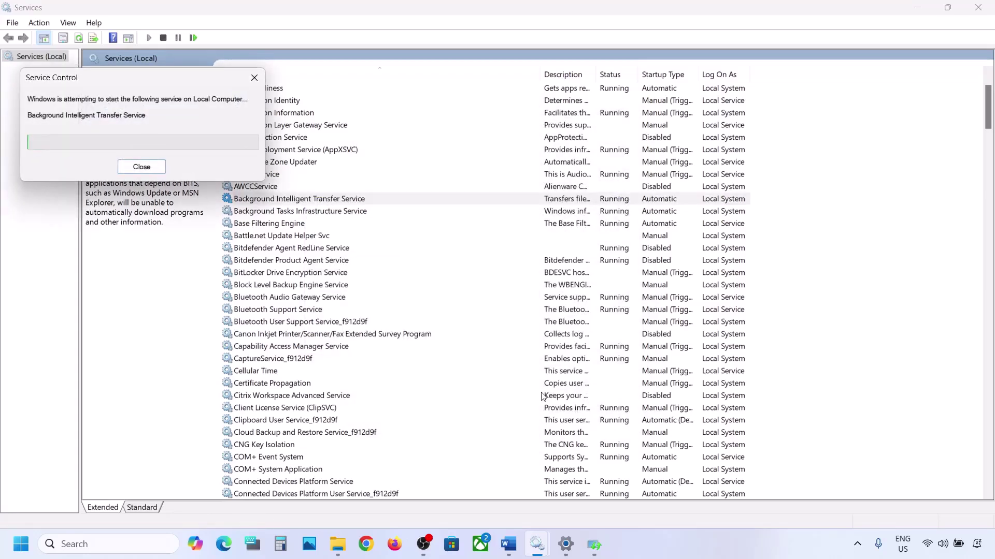
# - Copy the Windows 11 software download link under Step 5 in the Word document and open it in Chrome
pyautogui.moveTo(511, 545)
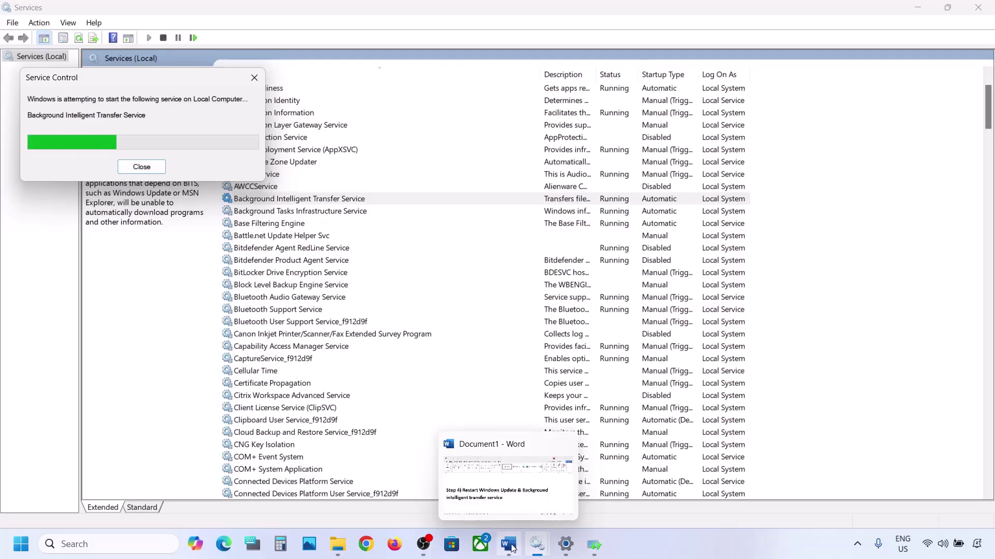
pyautogui.click(511, 545)
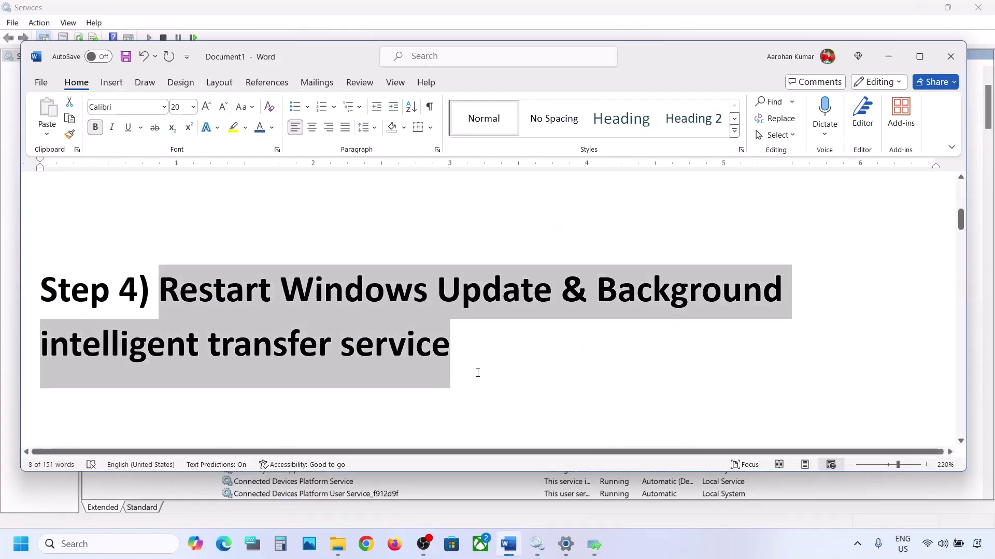
pyautogui.scroll(-5, 477, 373)
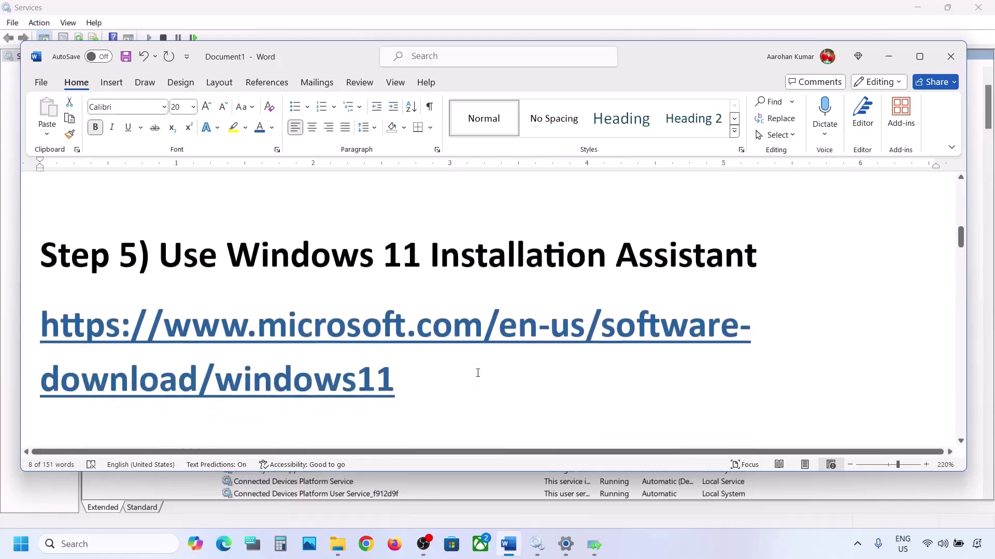
pyautogui.moveTo(413, 387); pyautogui.dragTo(41, 331)
pyautogui.rightClick(41, 331)
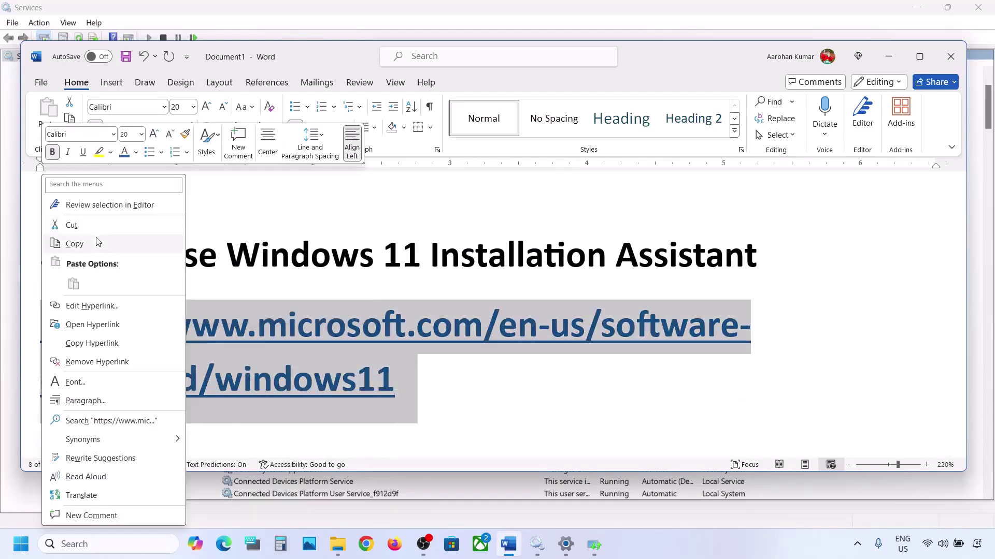
pyautogui.click(83, 243)
pyautogui.click(366, 545)
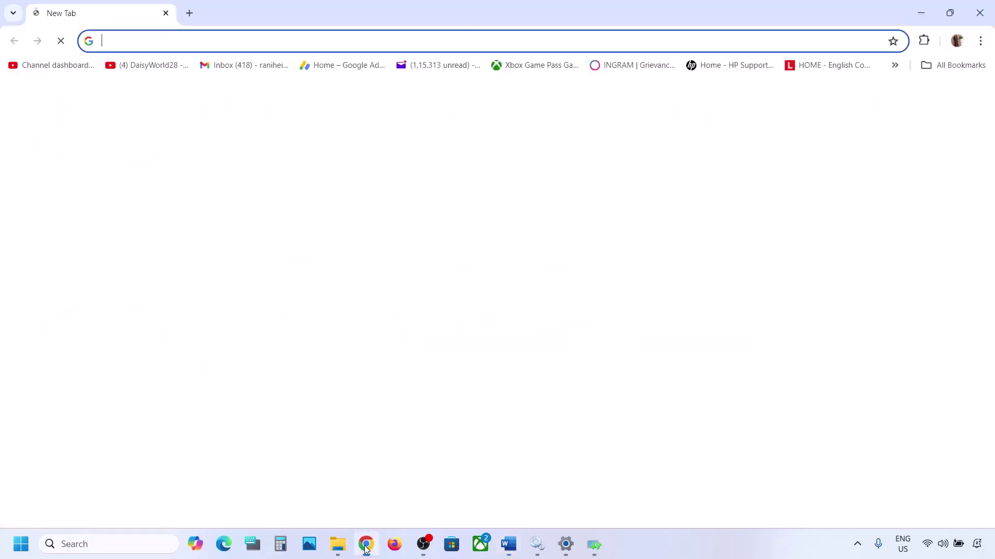
pyautogui.hotkey('ctrl', 'v')
pyautogui.press('Return')
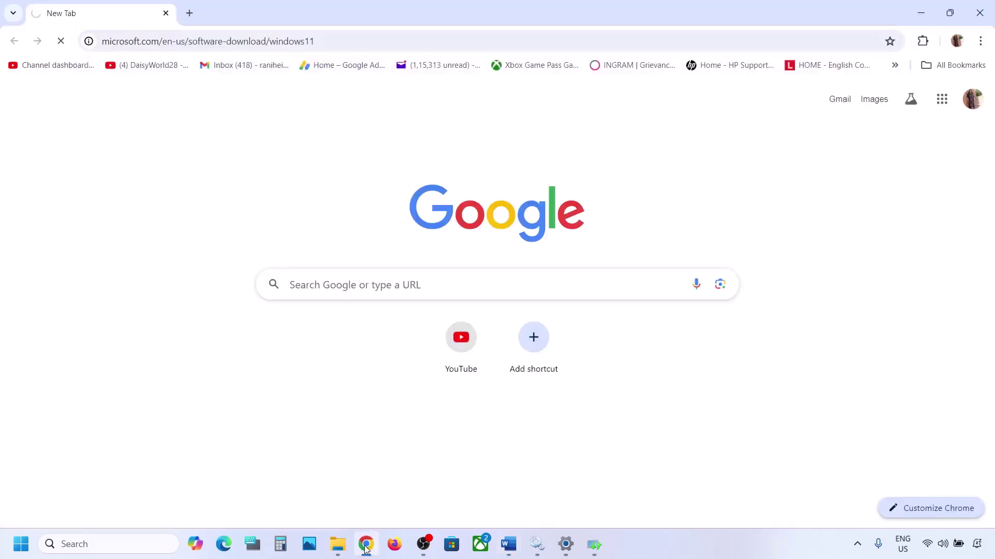
# - Download the Windows 11 Installation Assistant, run Windows11InstallationAssistant.exe, and minimize its window
pyautogui.scroll(-1, 422, 349)
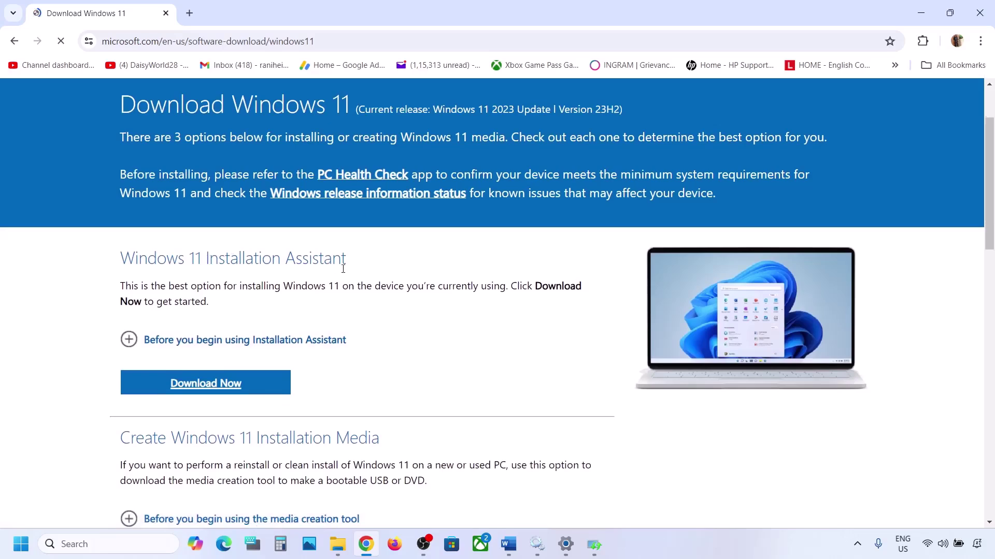
pyautogui.click(211, 383)
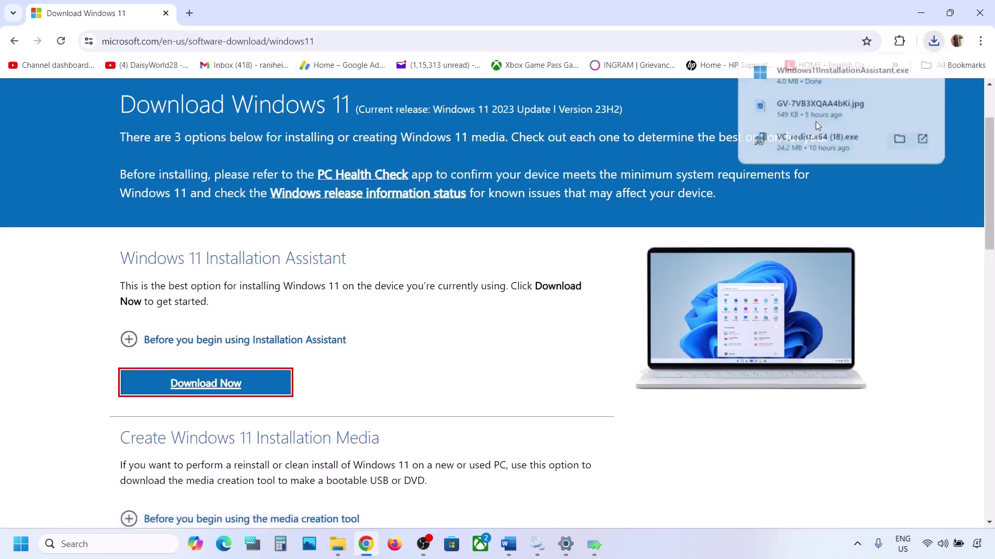
pyautogui.click(811, 75)
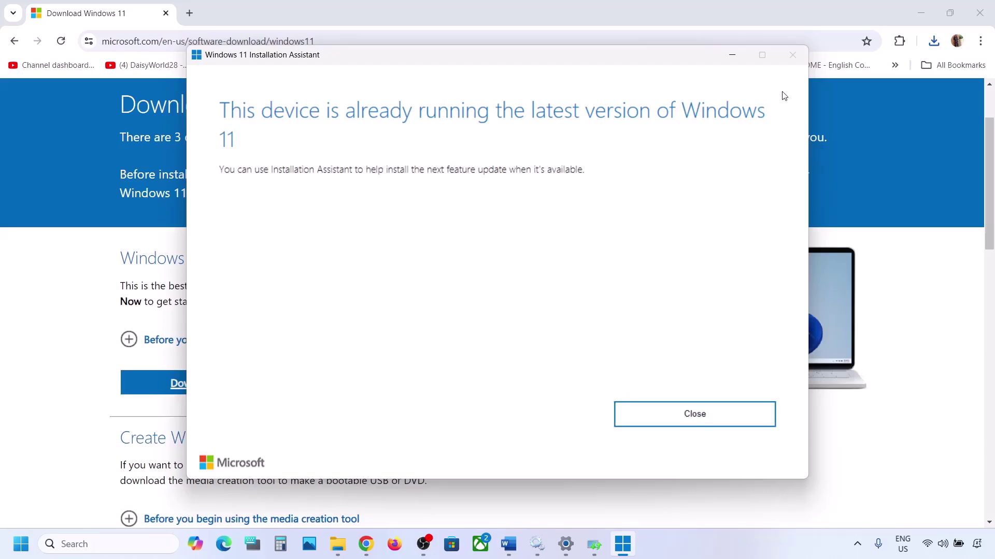
pyautogui.click(732, 54)
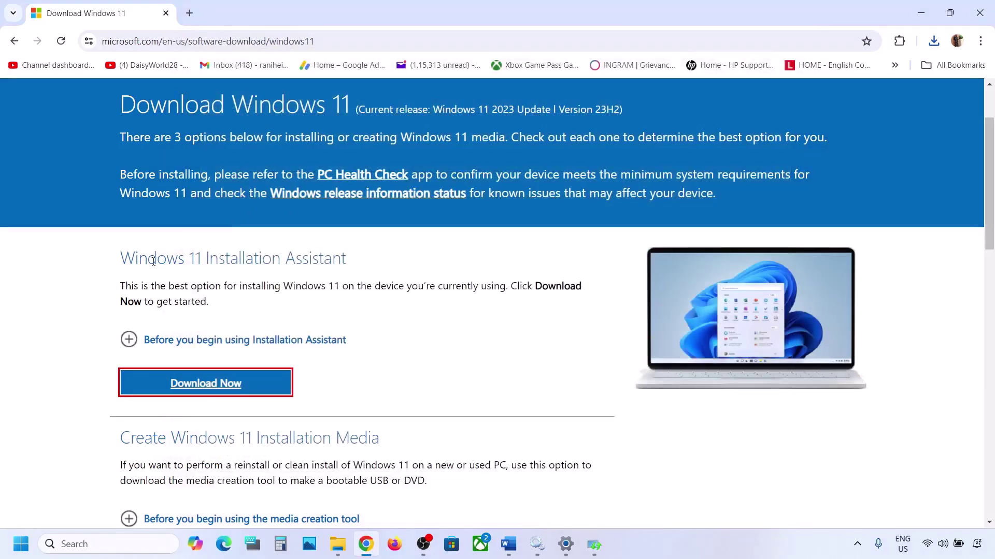
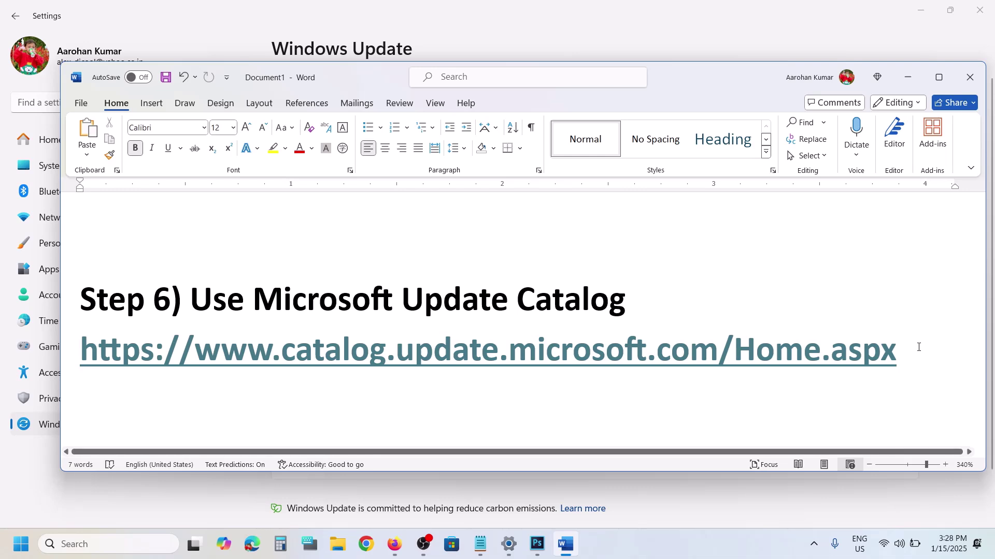
# - Copy the Microsoft Update Catalog link under Step 6 in the Word document and open it in a maximized Chrome window
pyautogui.moveTo(919, 344); pyautogui.dragTo(131, 378)
pyautogui.hotkey('ctrl', 'c')
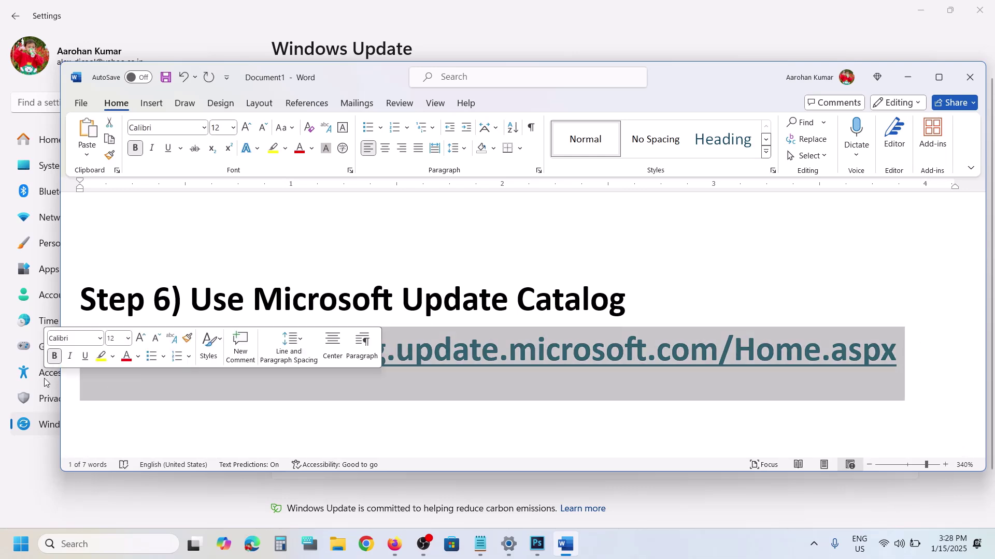
pyautogui.click(361, 544)
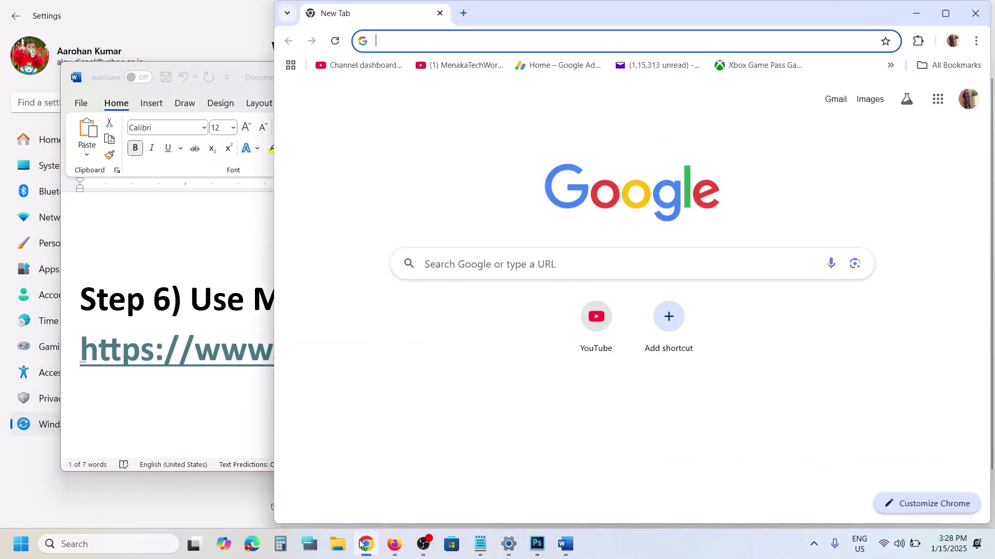
pyautogui.hotkey('ctrl', 'v')
pyautogui.press('Return')
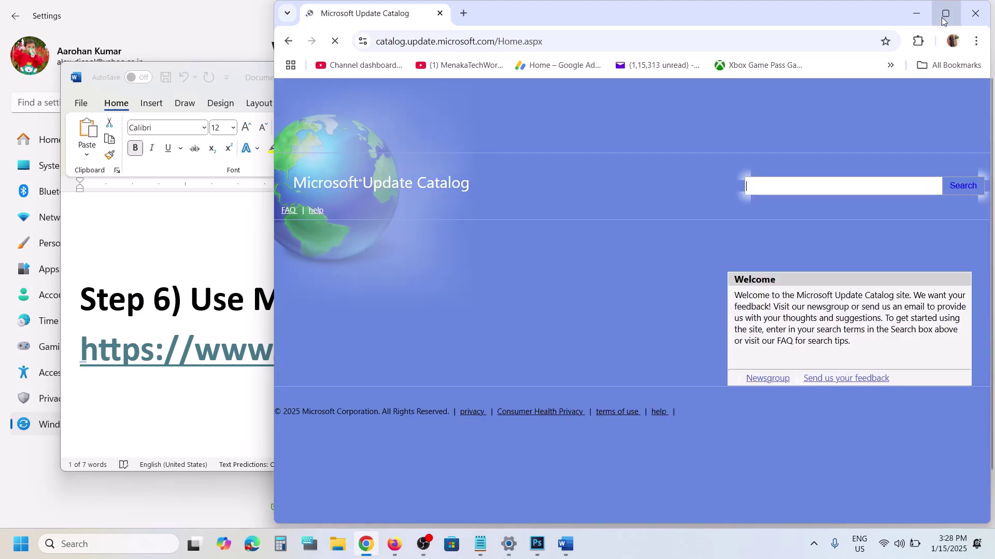
pyautogui.click(946, 13)
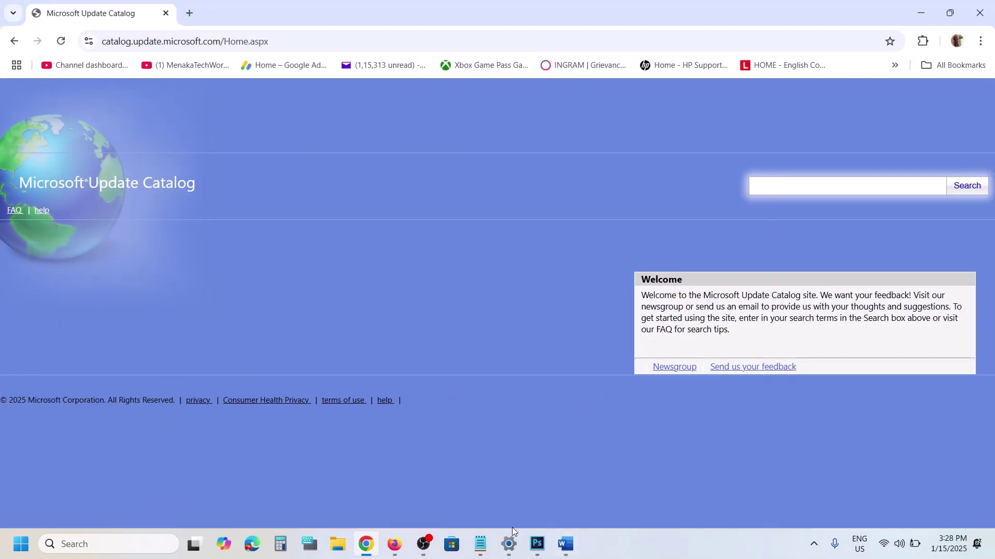
pyautogui.click(509, 544)
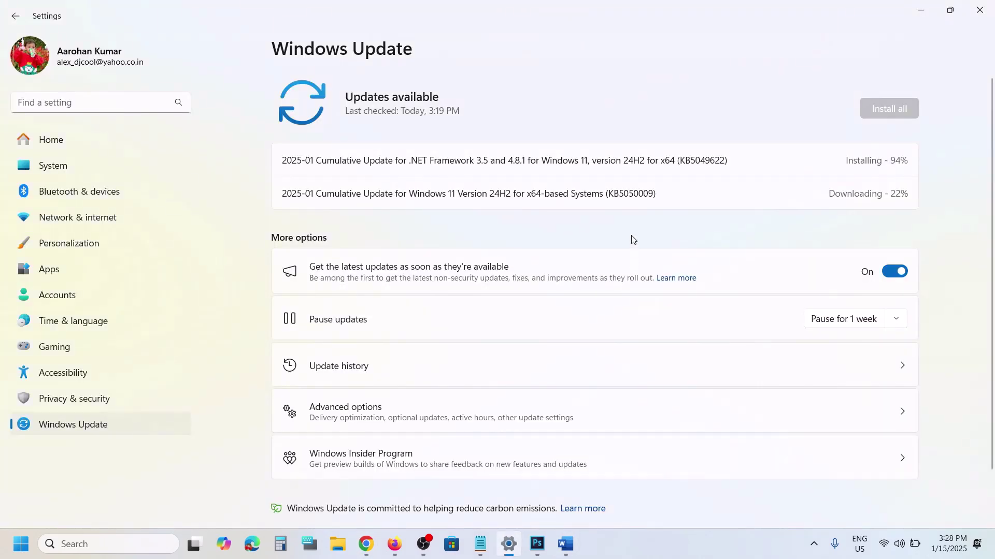
pyautogui.doubleClick(625, 194)
pyautogui.click(921, 12)
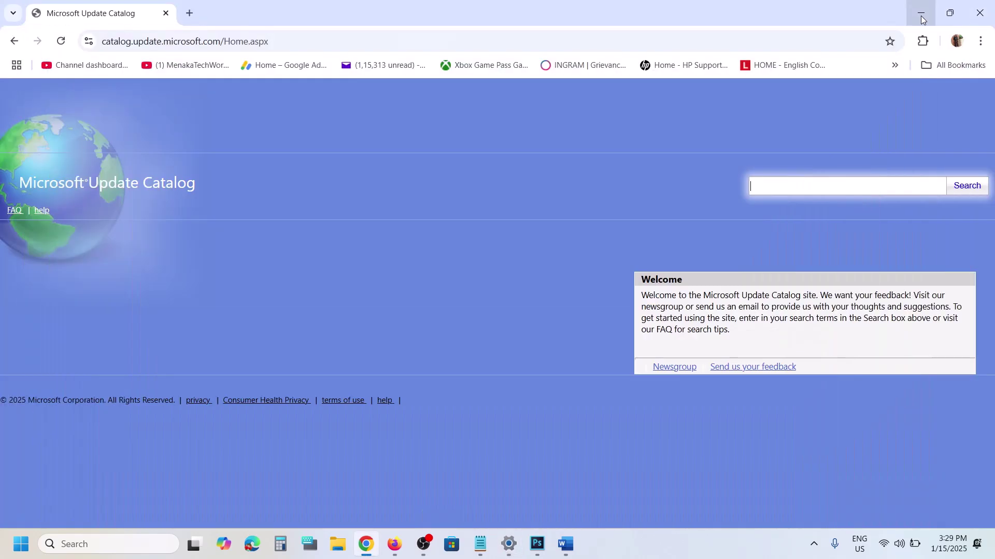
pyautogui.hotkey('ctrl', 'v')
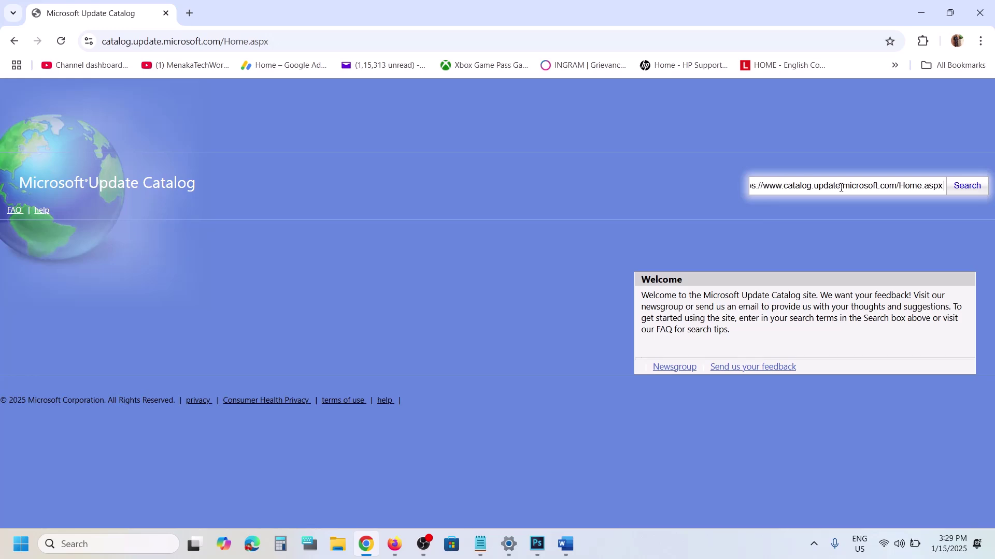
pyautogui.hotkey('ctrl', 'z')
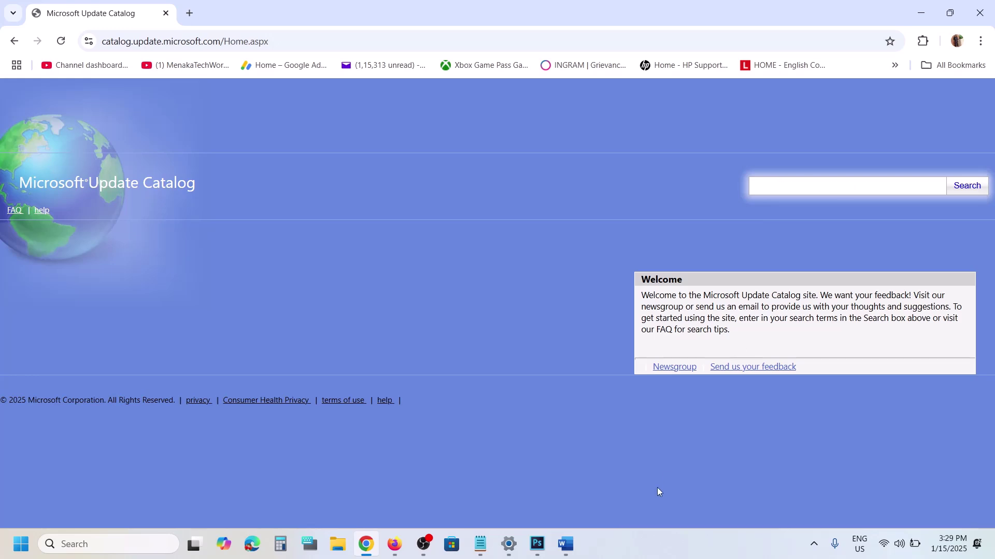
# - Copy the number KB5050009 from the Windows Update page in Settings and search the Microsoft Update Catalog for it
pyautogui.click(509, 544)
pyautogui.doubleClick(621, 196)
pyautogui.hotkey('ctrl', 'c')
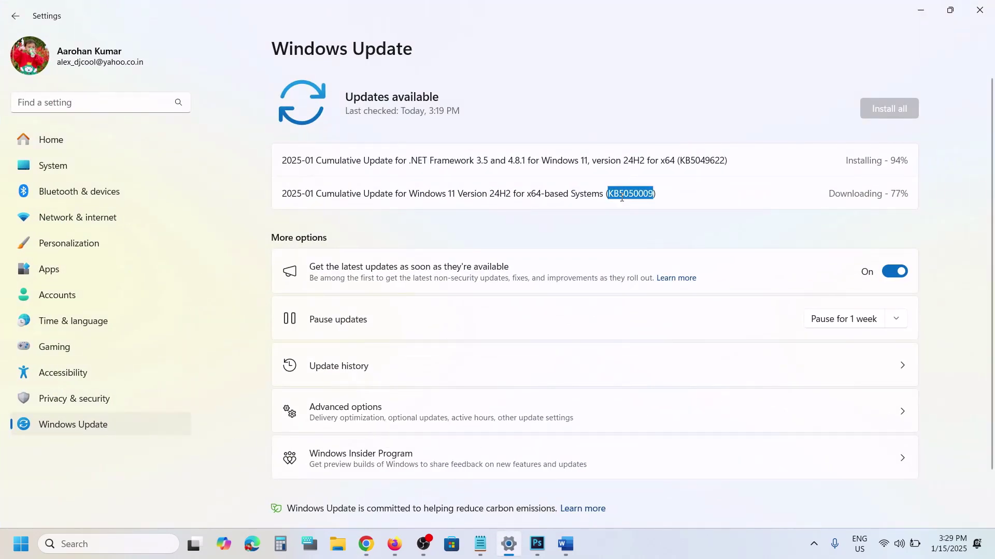
pyautogui.click(509, 544)
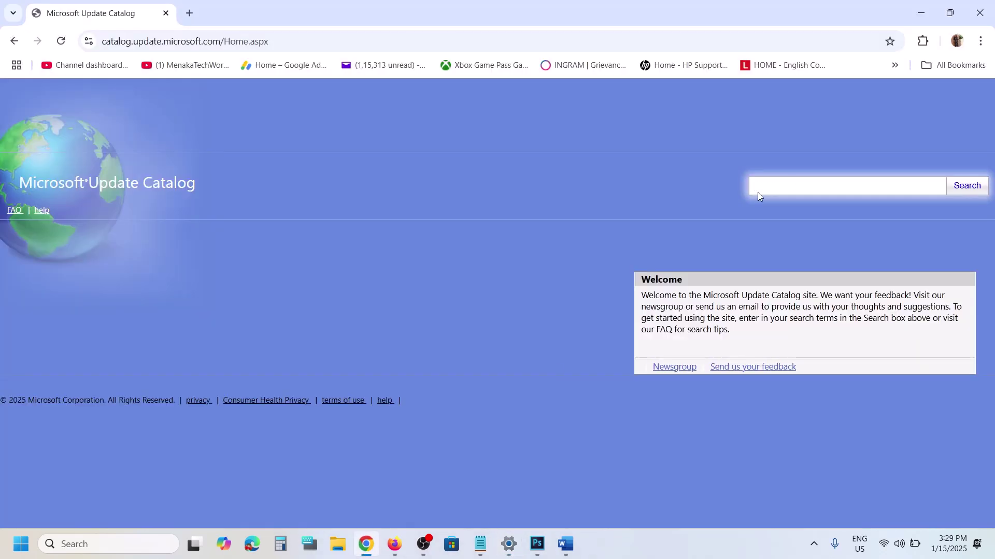
pyautogui.click(758, 195)
pyautogui.hotkey('ctrl', 'v')
pyautogui.click(967, 186)
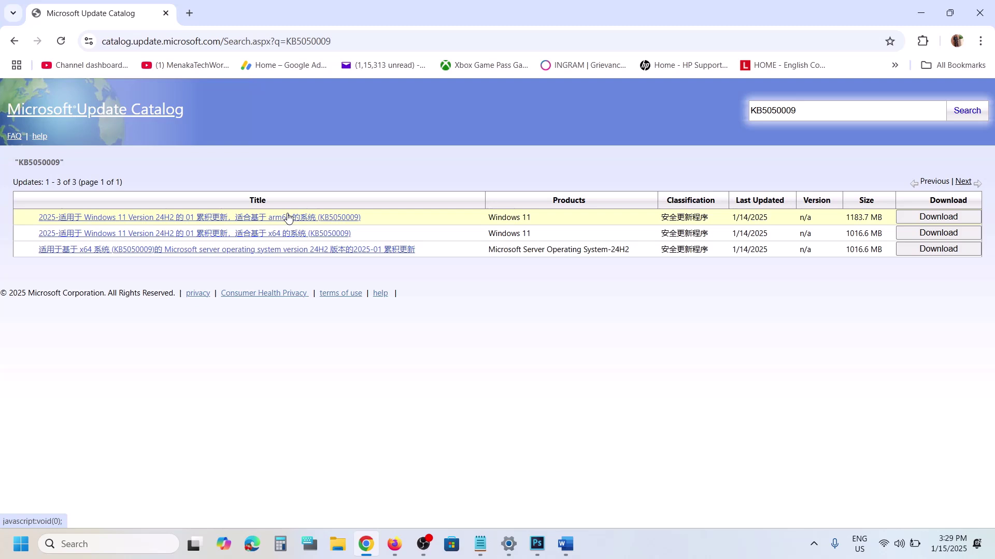
pyautogui.click(289, 218)
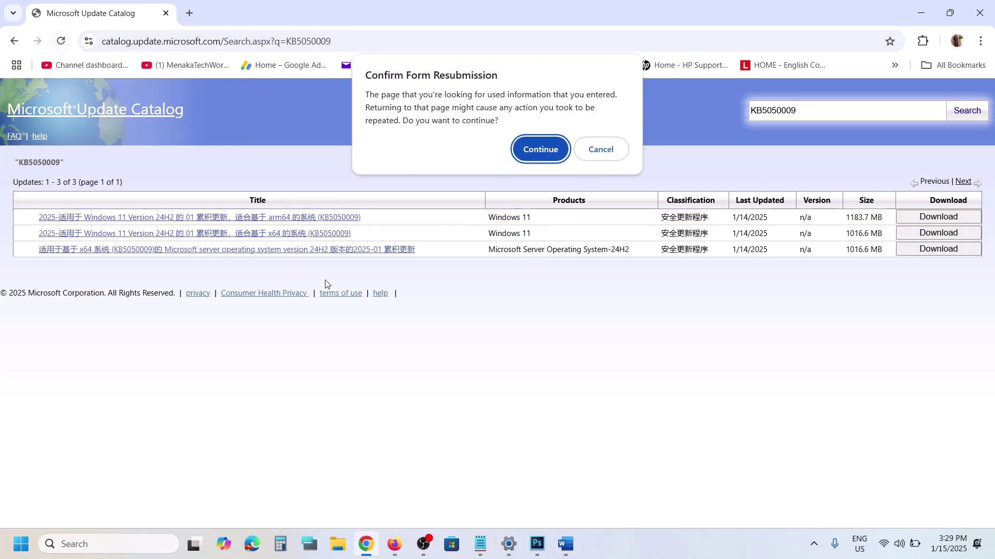
pyautogui.click(528, 155)
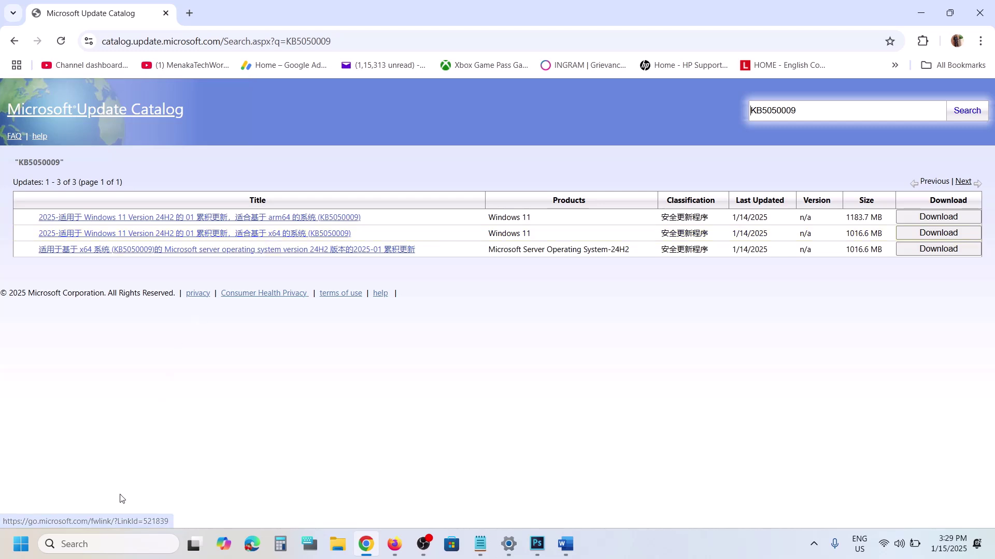
# - Check the system type on the System About page in Settings, then minimize Settings to return to the catalog
pyautogui.click(19, 550)
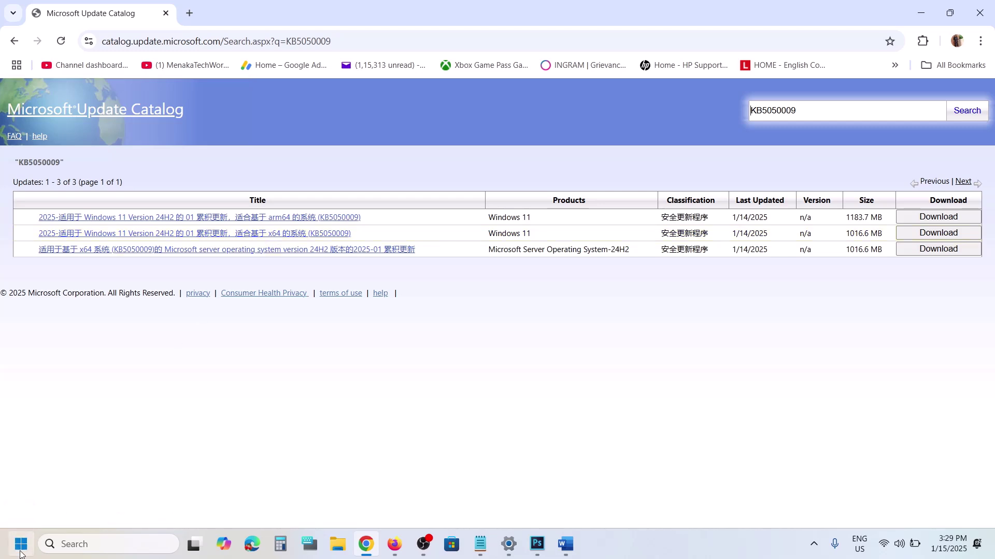
pyautogui.click(309, 224)
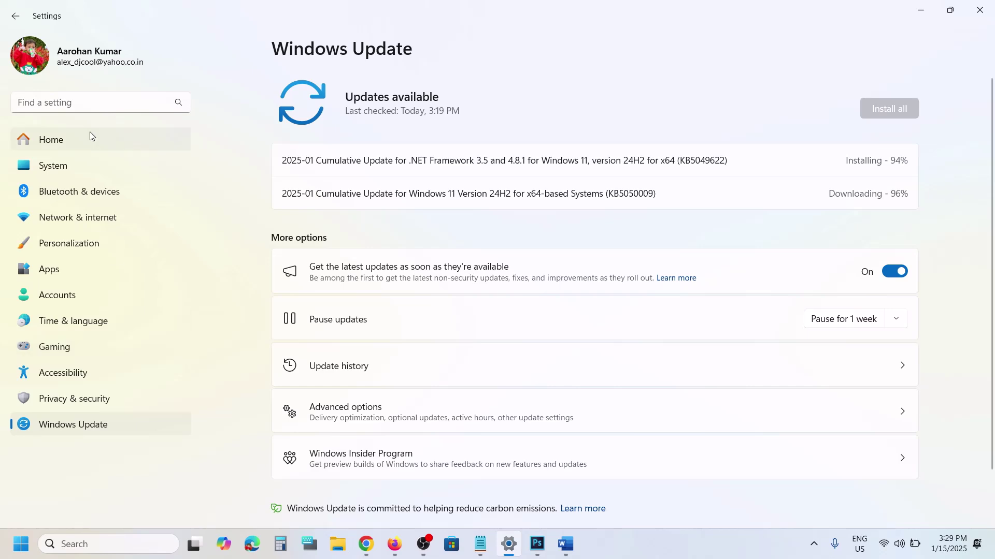
pyautogui.click(68, 164)
pyautogui.scroll(-10, 366, 313)
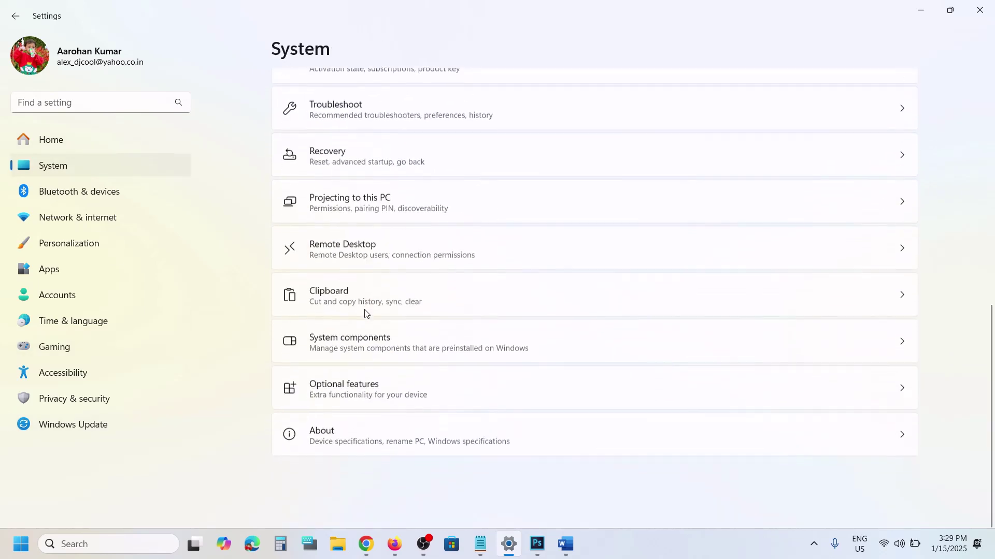
pyautogui.click(329, 487)
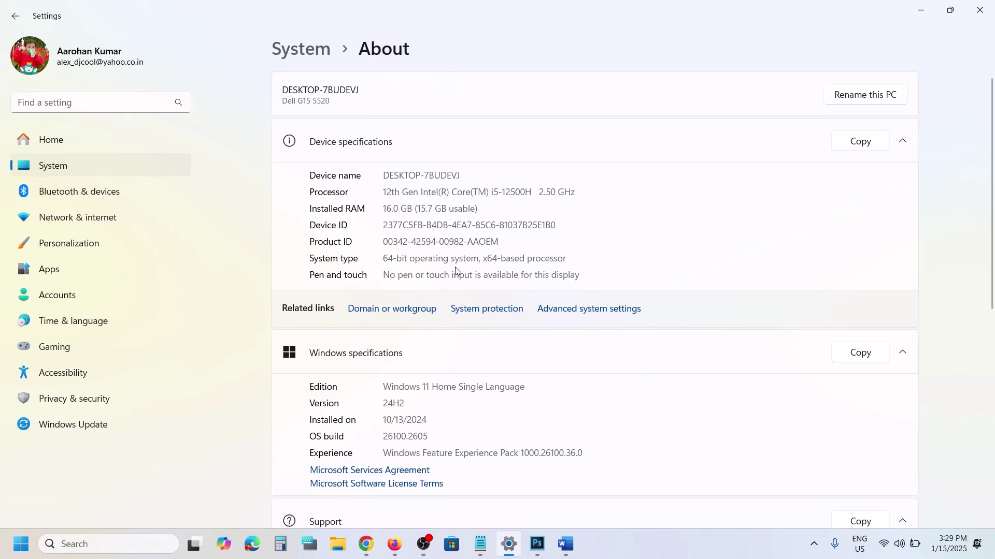
pyautogui.doubleClick(485, 259)
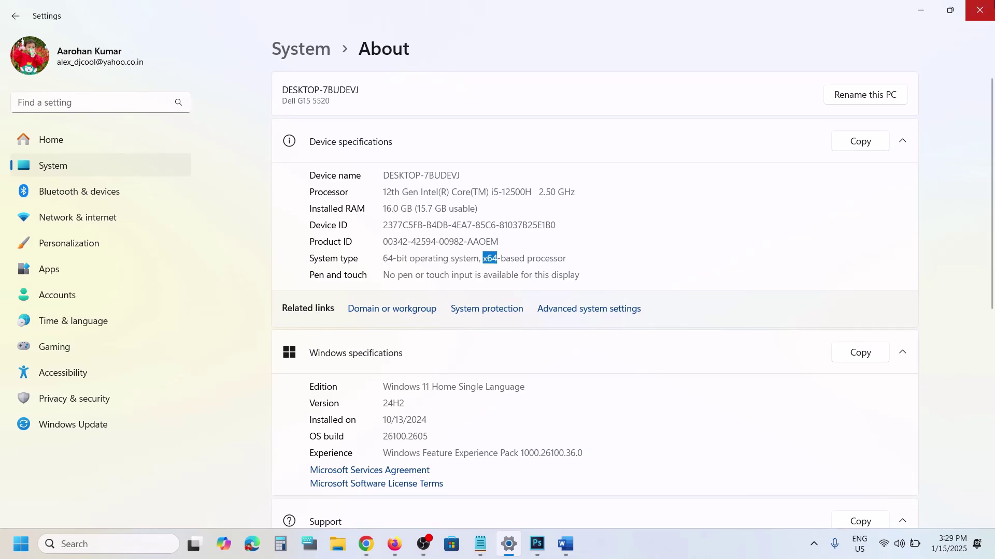
pyautogui.click(920, 10)
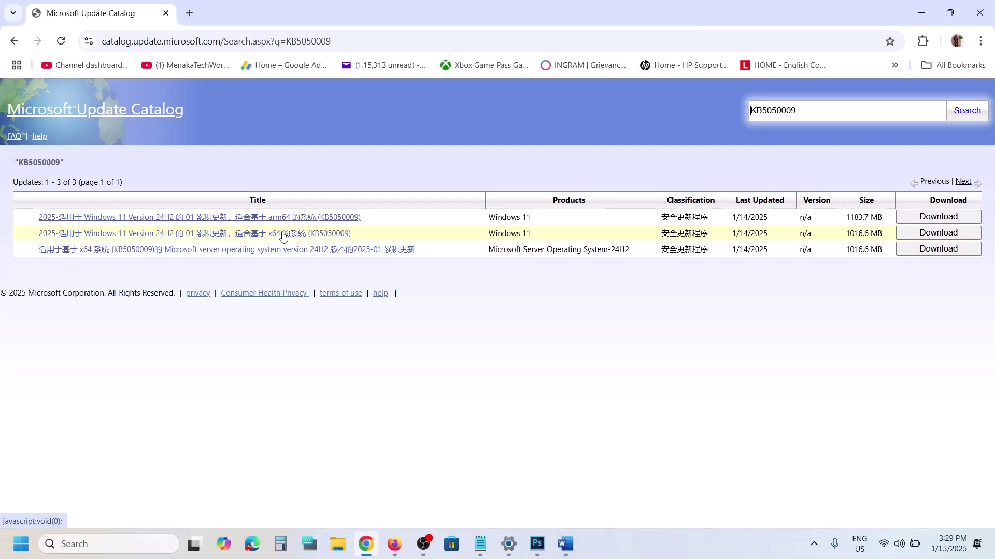
# - Open the download window for the x64 Windows 11 Version 24H2 update KB5050009 and move it toward the screen's center
pyautogui.click(931, 236)
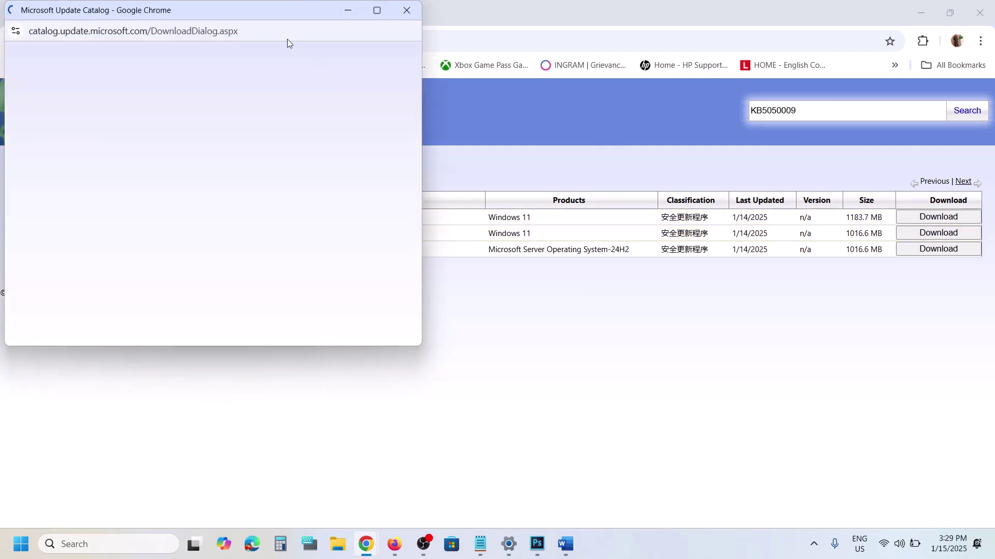
pyautogui.moveTo(232, 14); pyautogui.dragTo(499, 77)
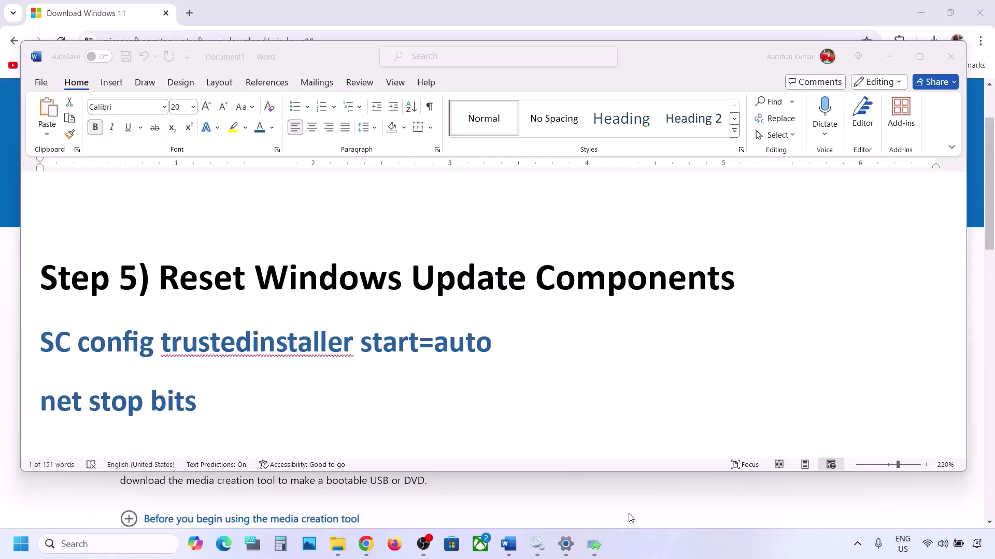
# - Copy the Windows Update reset commands under Step 5 in the Word document, from "SC config trustedinstaller start=auto" to "net start appidsvc"
pyautogui.click(163, 274)
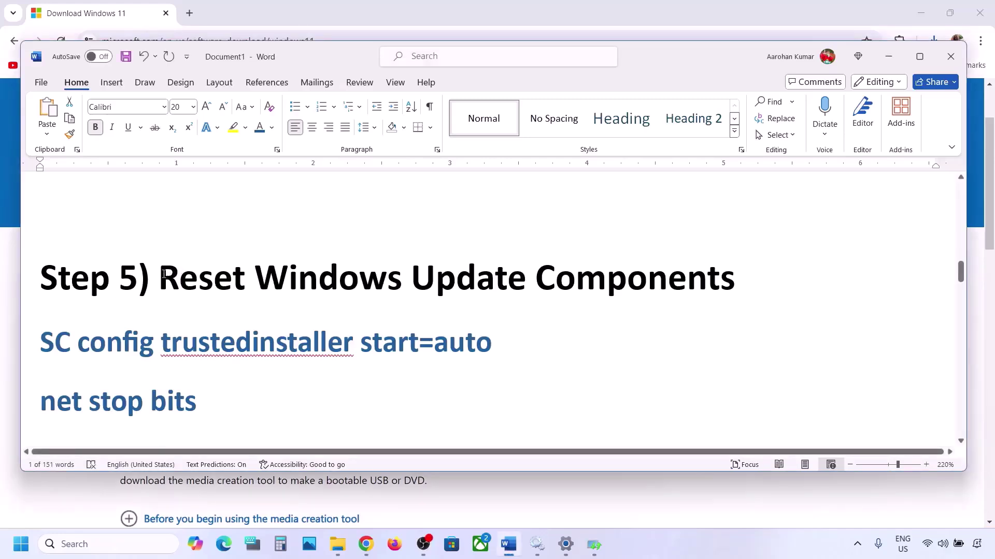
pyautogui.moveTo(163, 274); pyautogui.dragTo(734, 282)
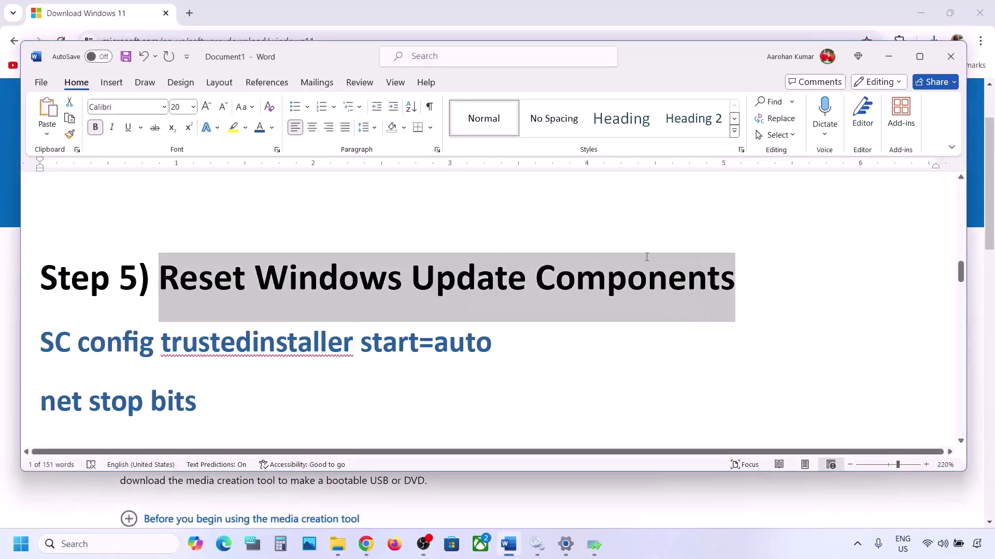
pyautogui.click(42, 340)
pyautogui.moveTo(41, 340)
pyautogui.mouseDown()
pyautogui.moveTo(42, 430)
pyautogui.moveTo(41, 341)
pyautogui.mouseUp()
pyautogui.scroll(-12, 40, 340)
pyautogui.scroll(-10, 41, 340)
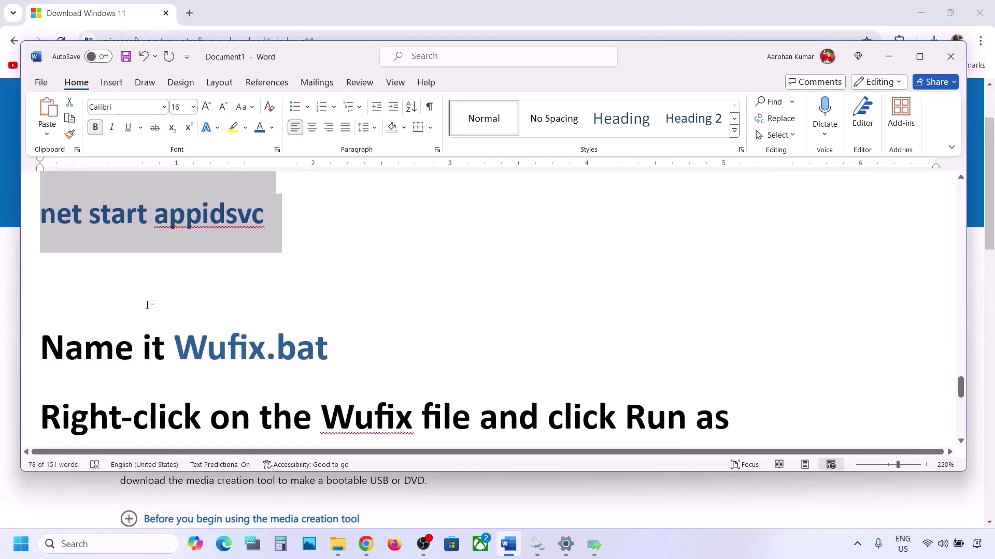
pyautogui.scroll(2, 147, 304)
pyautogui.rightClick(154, 262)
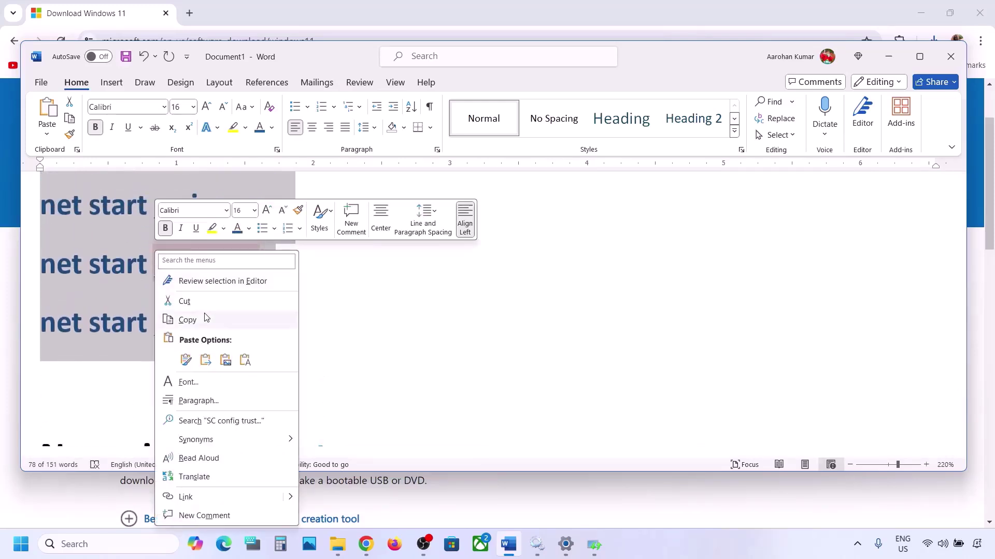
pyautogui.click(206, 317)
# - Open Notepad, paste the copied reset commands into a blank file and review them from the first line
pyautogui.click(83, 544)
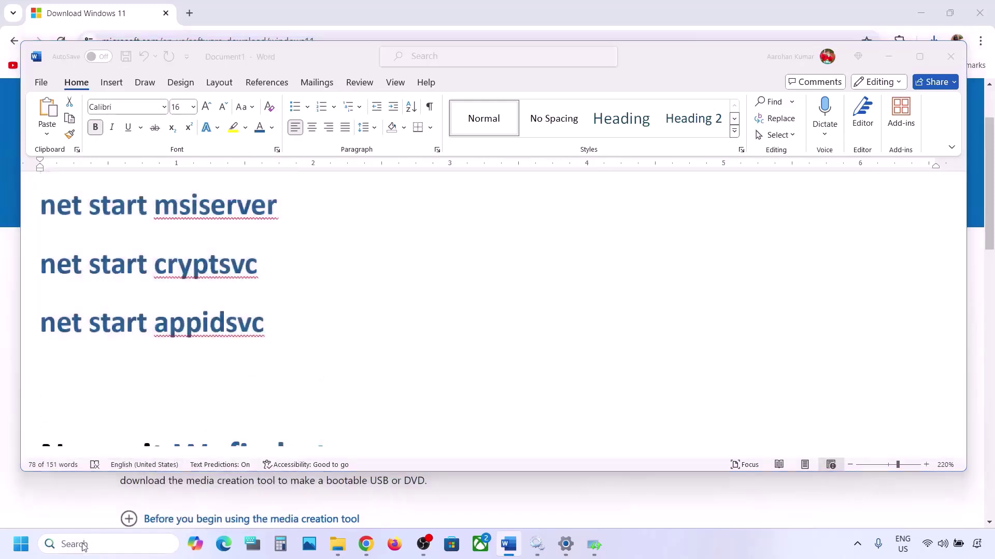
pyautogui.write('note')
pyautogui.press('Return')
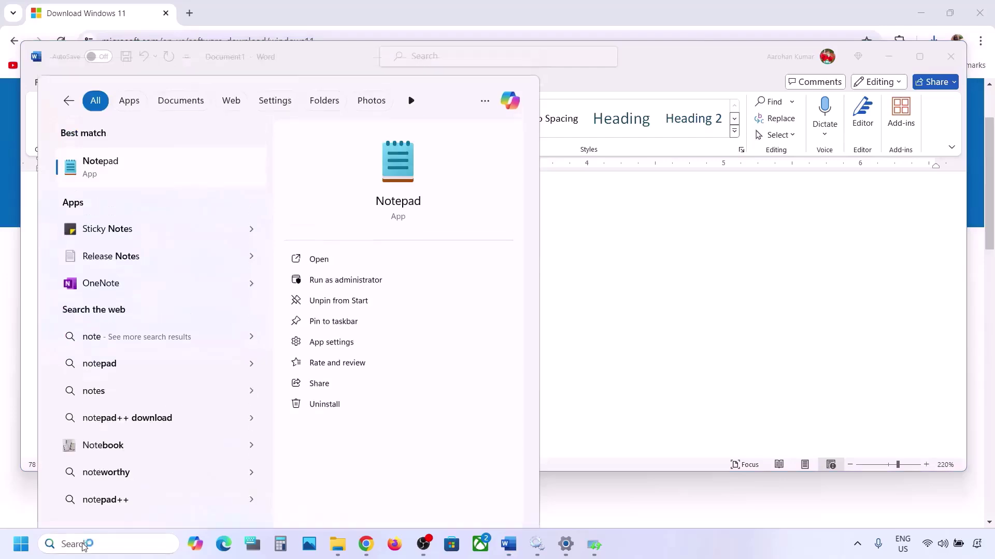
pyautogui.hotkey('ctrl', 'v')
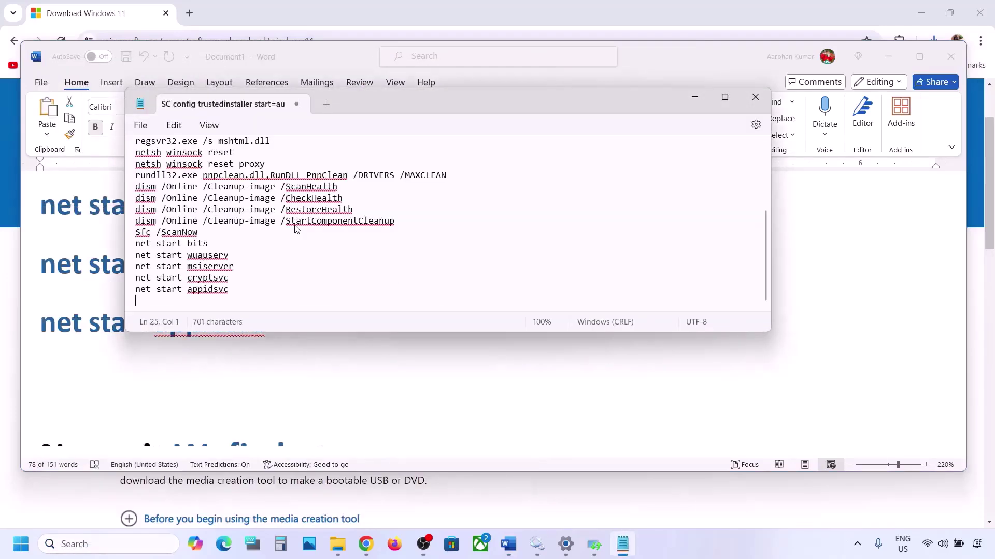
pyautogui.scroll(4, 278, 184)
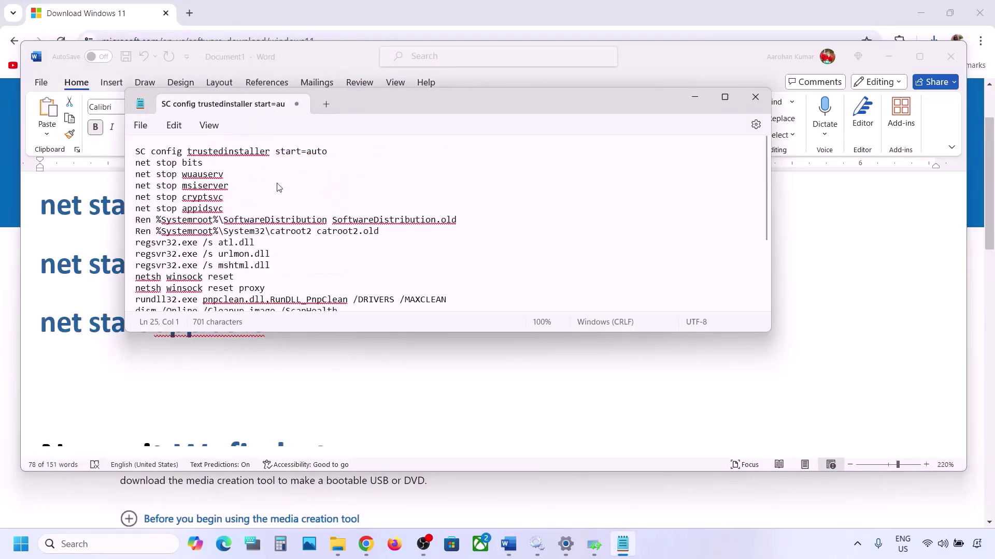
# - Start saving the Notepad commands under a new name and copy the file name "Wufix.bat" from the Word document
pyautogui.click(141, 126)
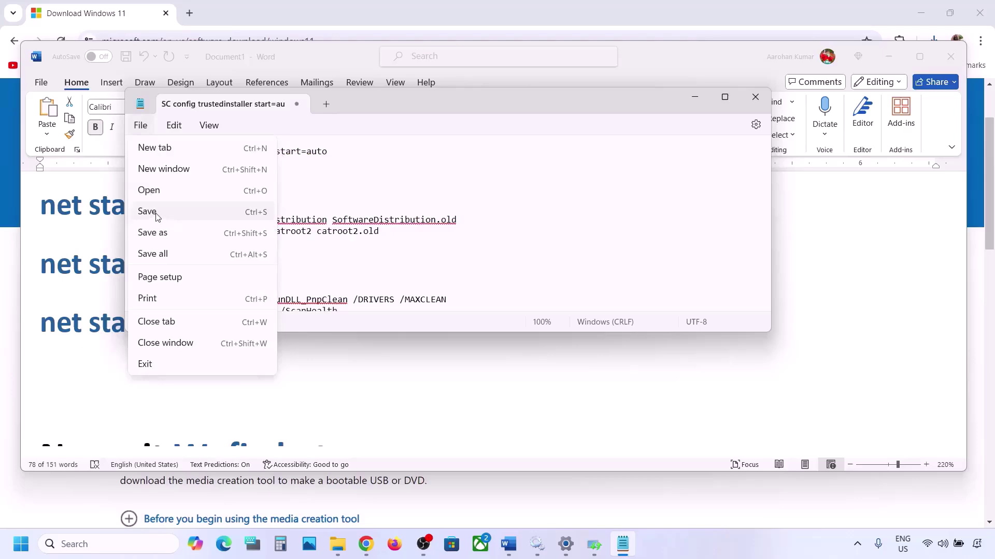
pyautogui.click(156, 231)
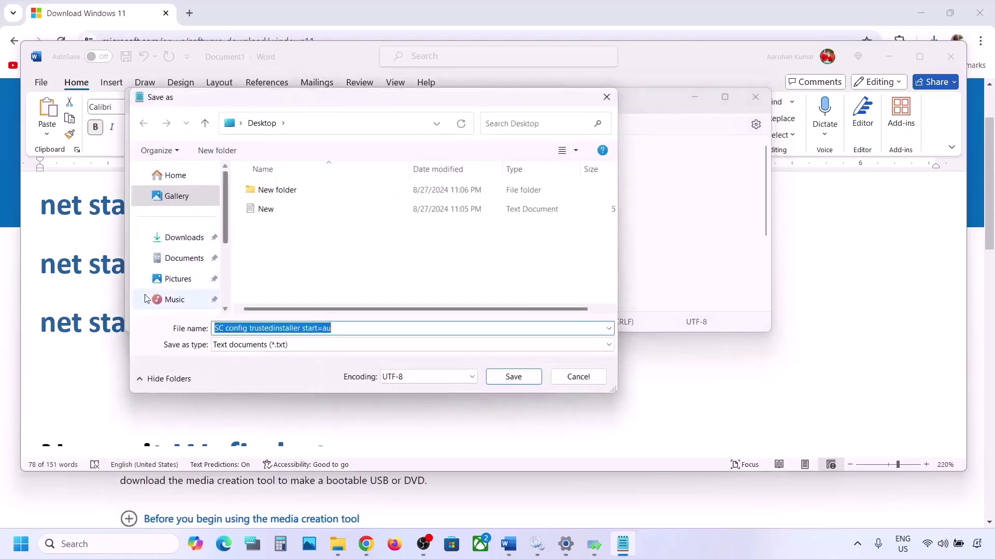
pyautogui.click(115, 326)
pyautogui.scroll(-5, 202, 291)
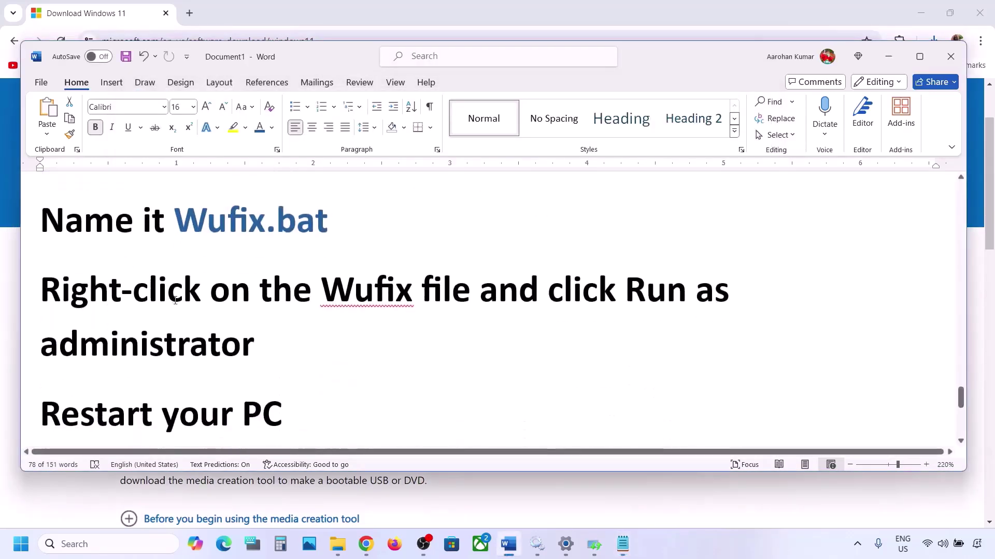
pyautogui.scroll(1, 202, 292)
pyautogui.moveTo(337, 228); pyautogui.dragTo(217, 239)
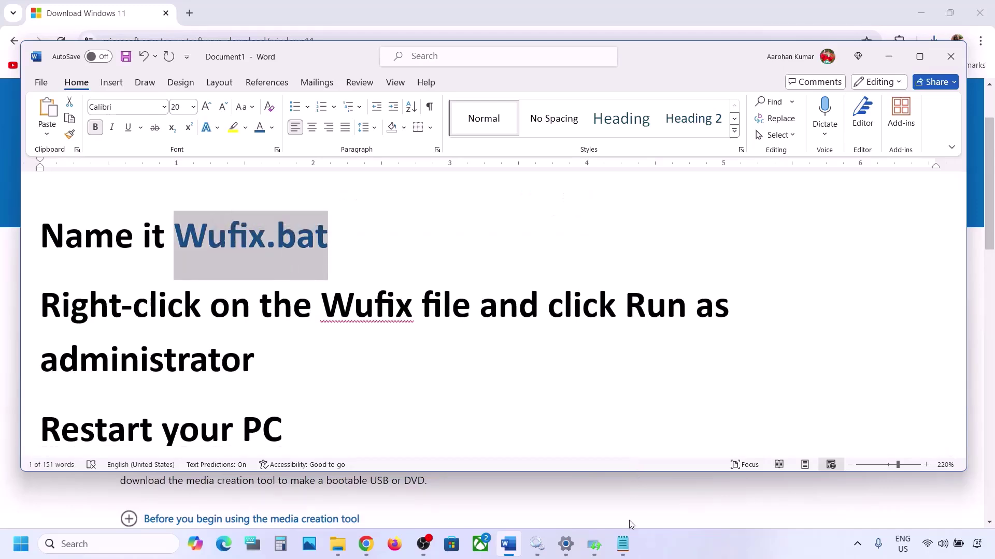
# - Save the Notepad file to the Desktop as Wufix.bat with the file type All files, and close Notepad
pyautogui.click(623, 544)
pyautogui.hotkey('ctrl', 'v')
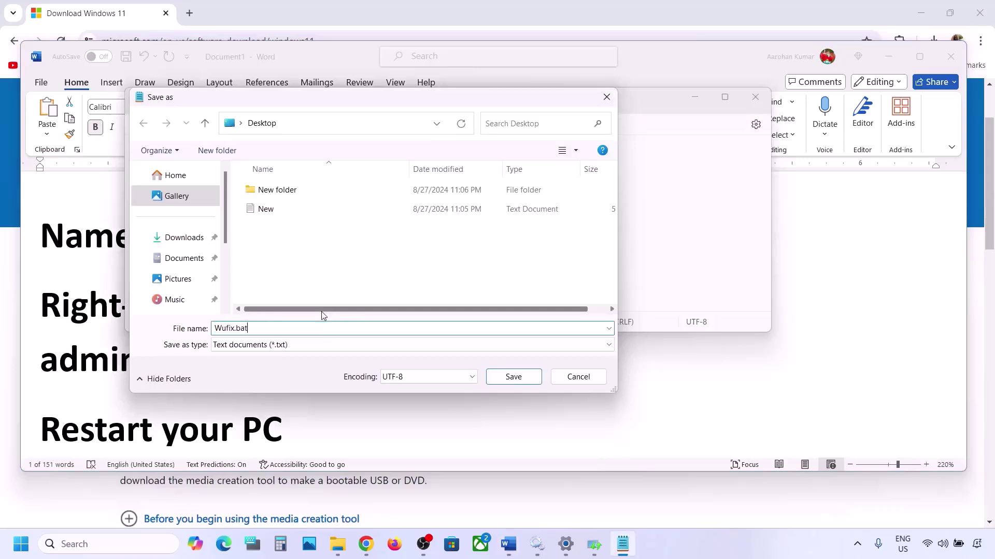
pyautogui.click(292, 350)
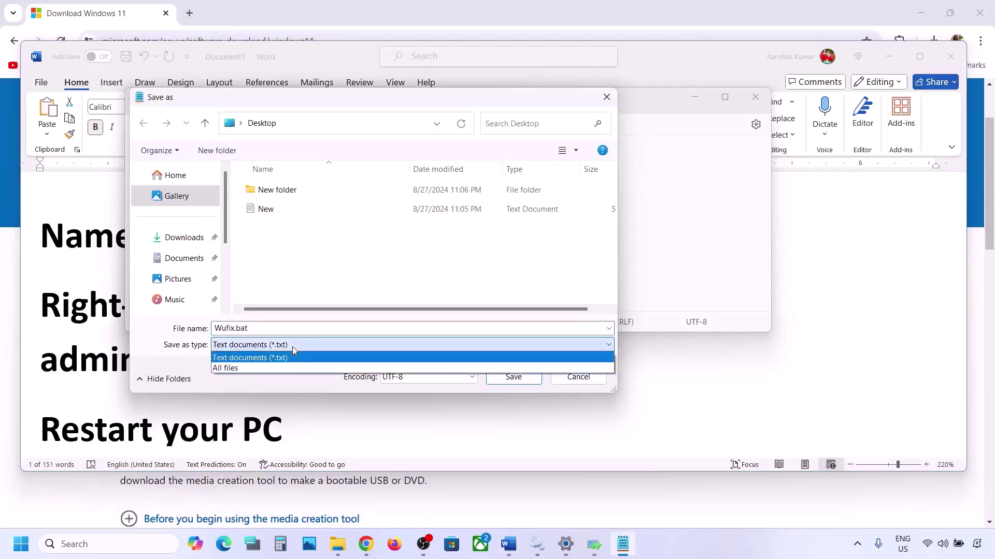
pyautogui.click(257, 368)
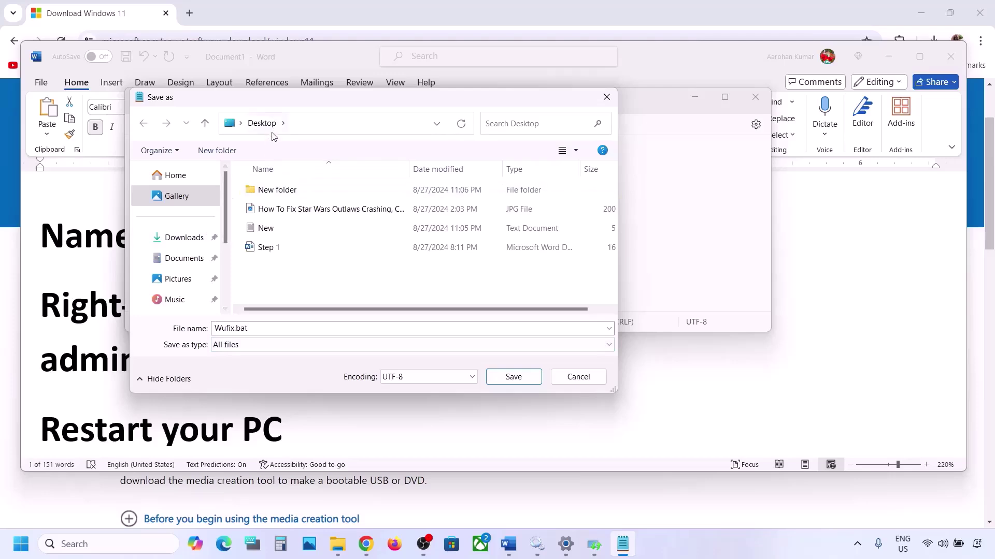
pyautogui.click(519, 380)
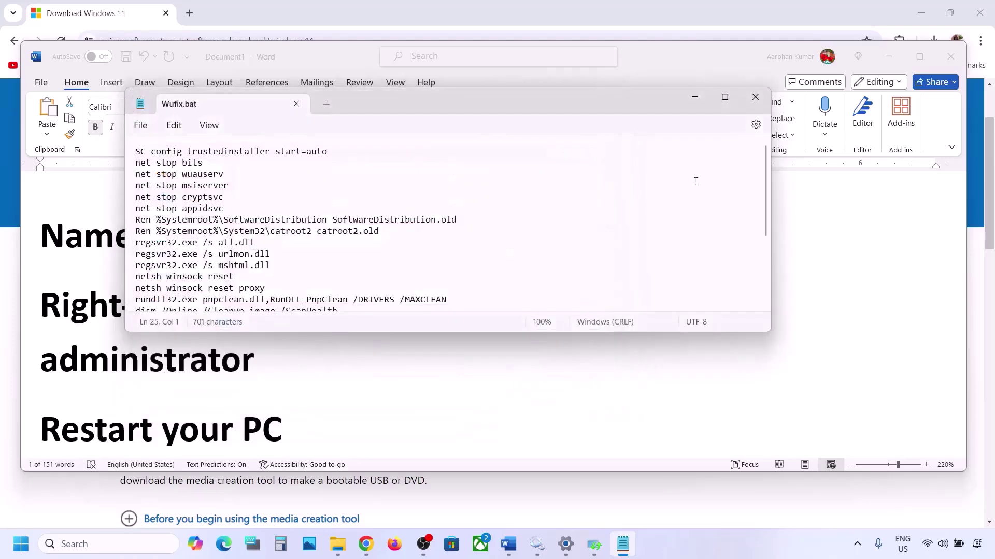
pyautogui.click(755, 98)
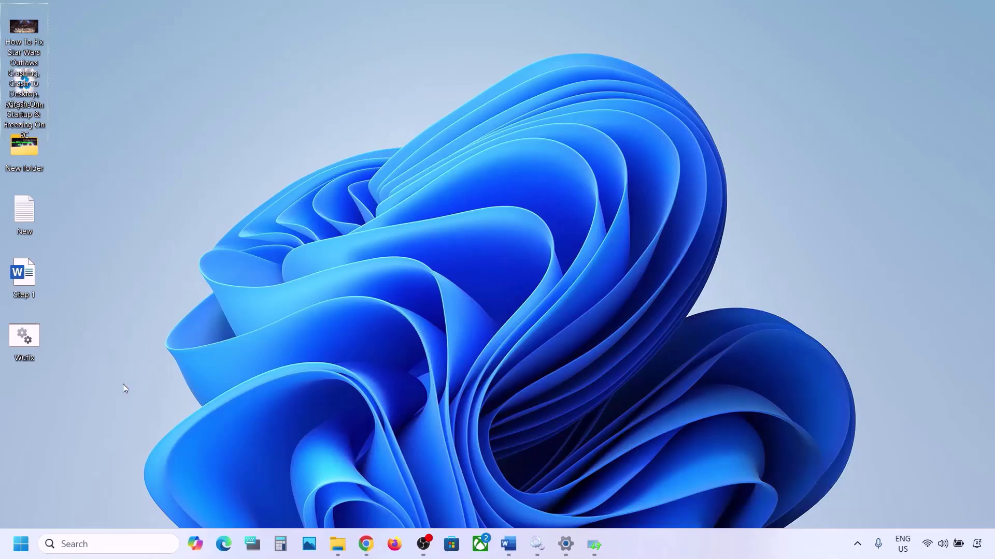
# - Close the Windows Update troubleshooter window and run the Wufix file on the desktop as administrator
pyautogui.click(30, 340)
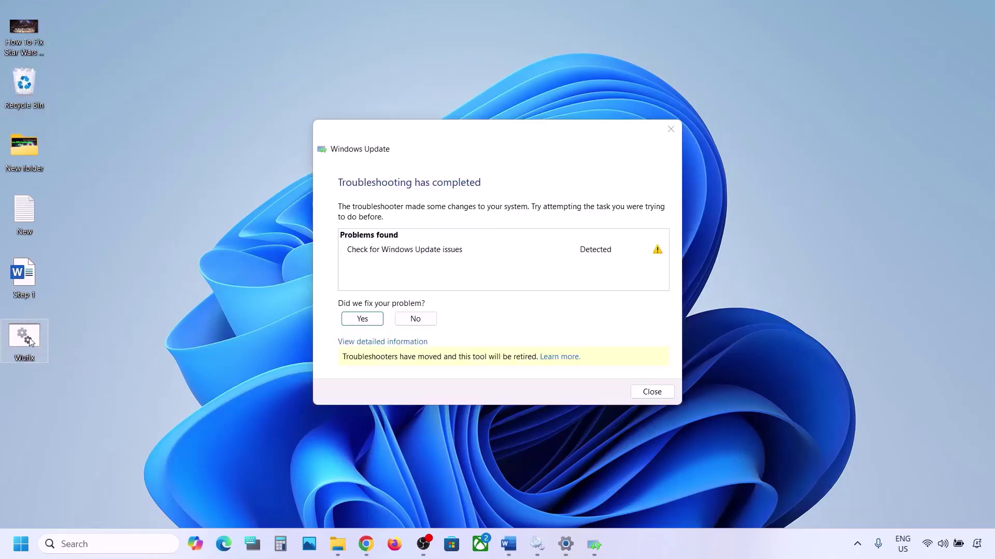
pyautogui.click(670, 129)
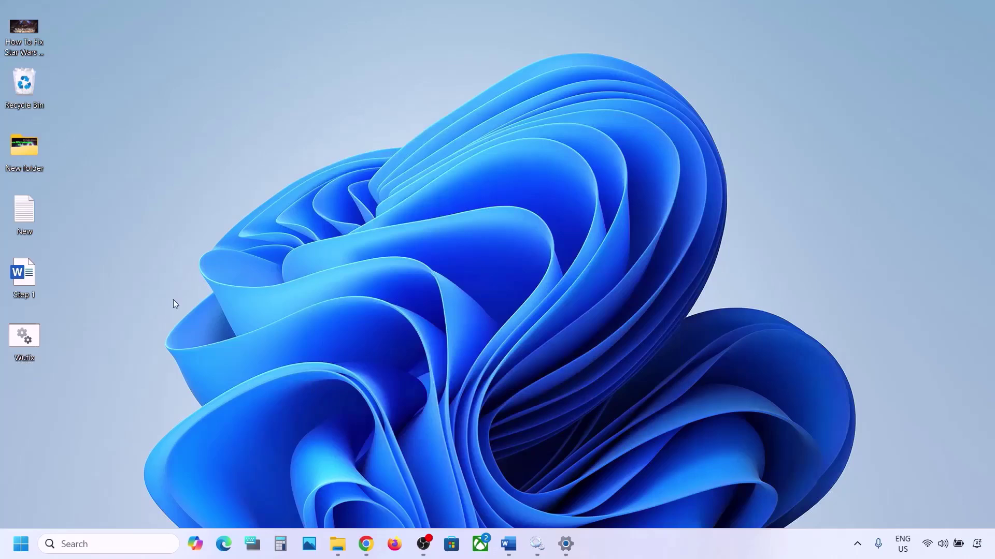
pyautogui.rightClick(29, 338)
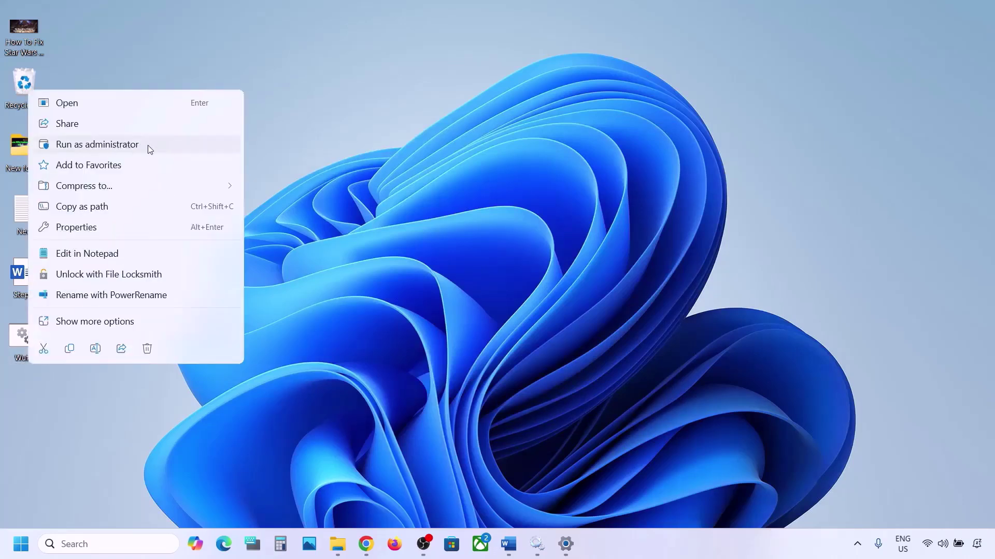
pyautogui.click(124, 145)
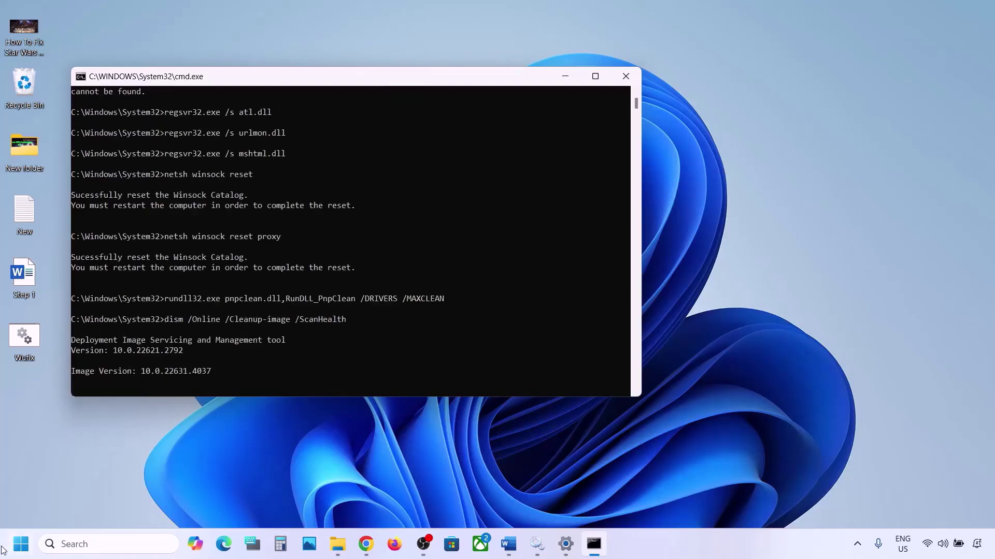
# - Look at the Restart option among the Start menu's power choices and dismiss the menu without restarting
pyautogui.click(21, 543)
pyautogui.click(376, 499)
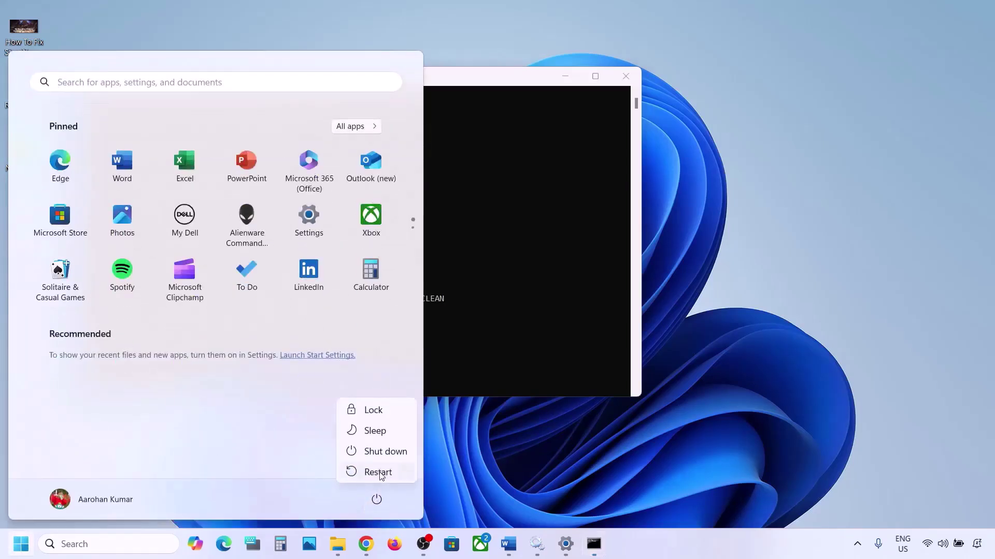
pyautogui.press('Escape')
pyautogui.click(428, 259)
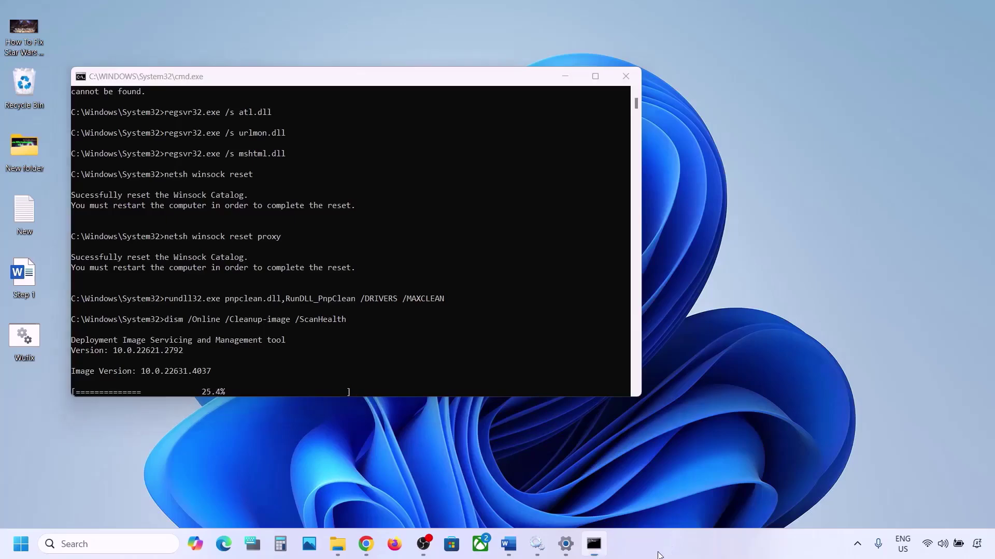
# - Minimize the command window and bring up "Step 6) Use Media Creation Tool" in the Word document
pyautogui.click(594, 544)
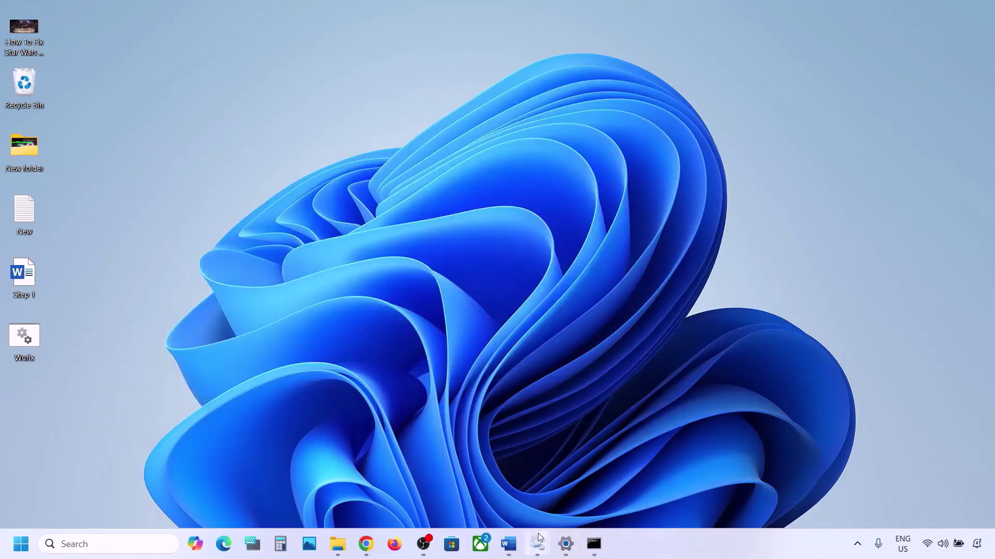
pyautogui.click(508, 544)
pyautogui.scroll(-2, 312, 392)
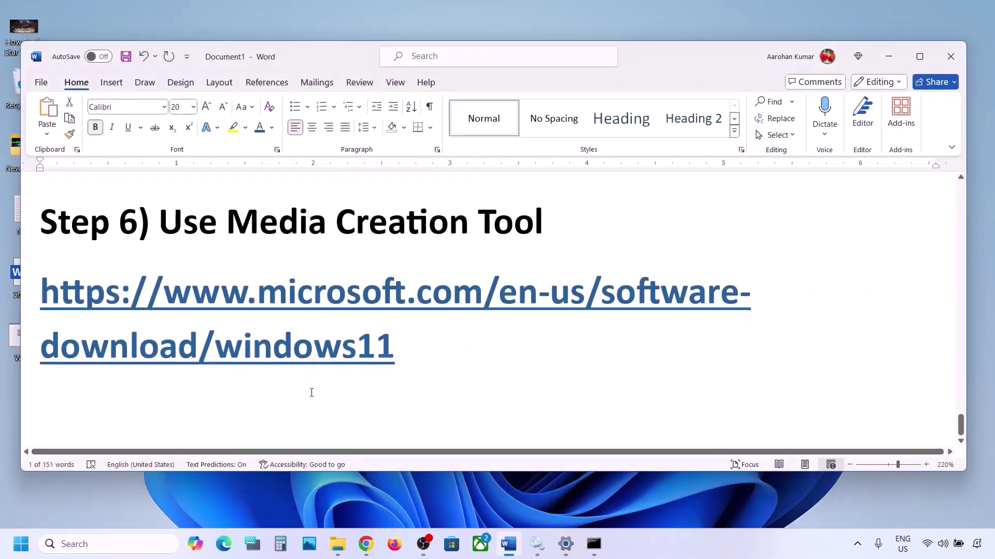
pyautogui.moveTo(163, 205); pyautogui.dragTo(555, 213)
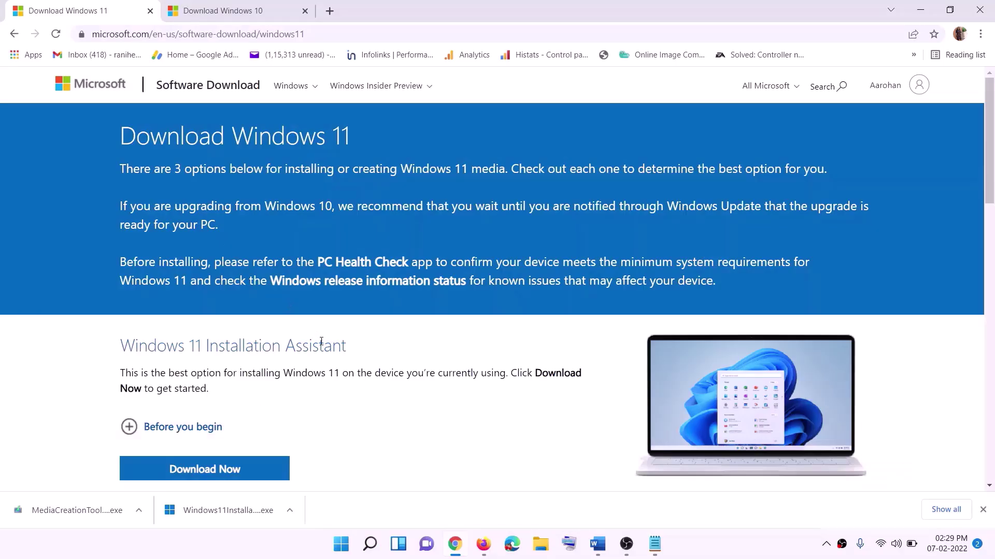
# - Download the media creation tool under Create Windows 11 Installation Media and launch it, allowing it to make changes
pyautogui.scroll(-3, 319, 341)
pyautogui.scroll(-2, 309, 359)
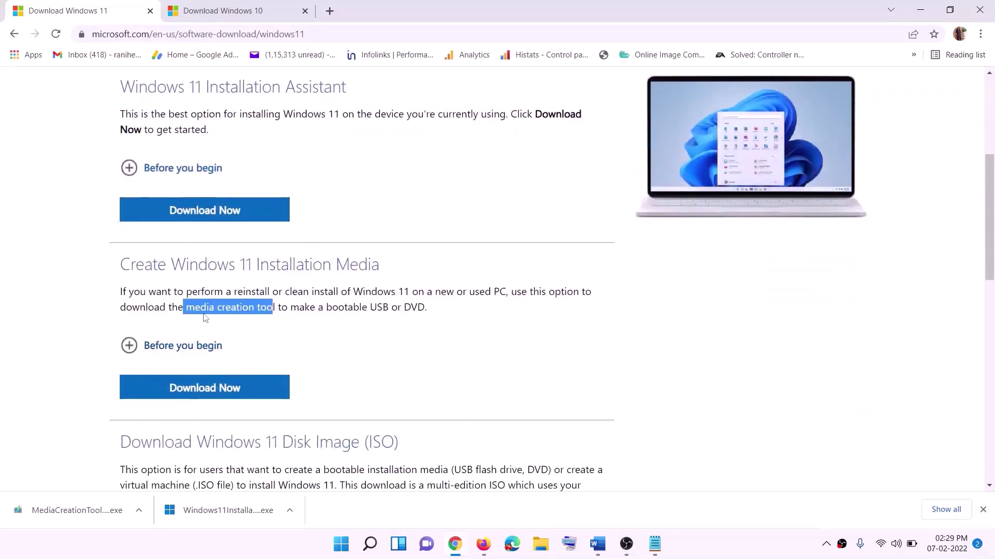
pyautogui.moveTo(188, 307); pyautogui.dragTo(287, 307)
pyautogui.click(198, 393)
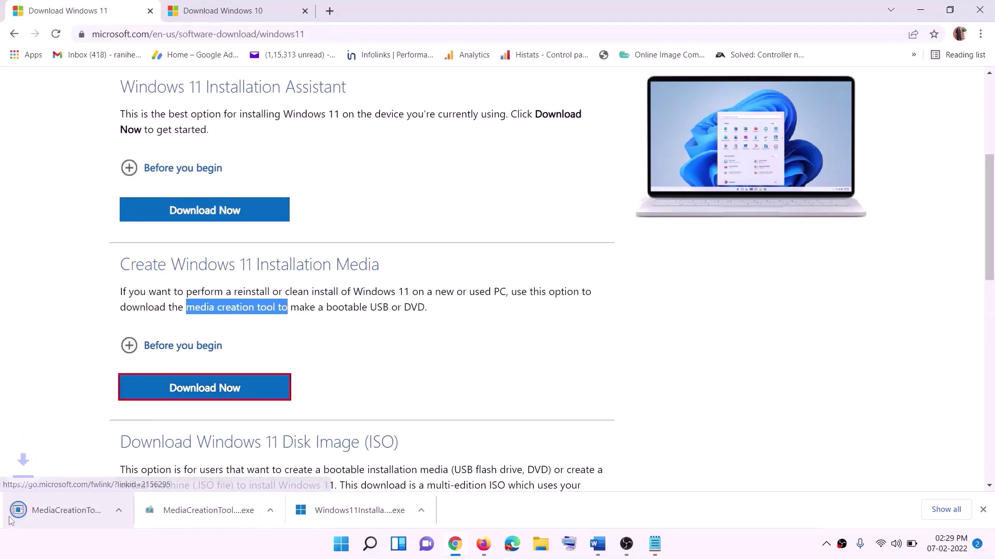
pyautogui.click(68, 514)
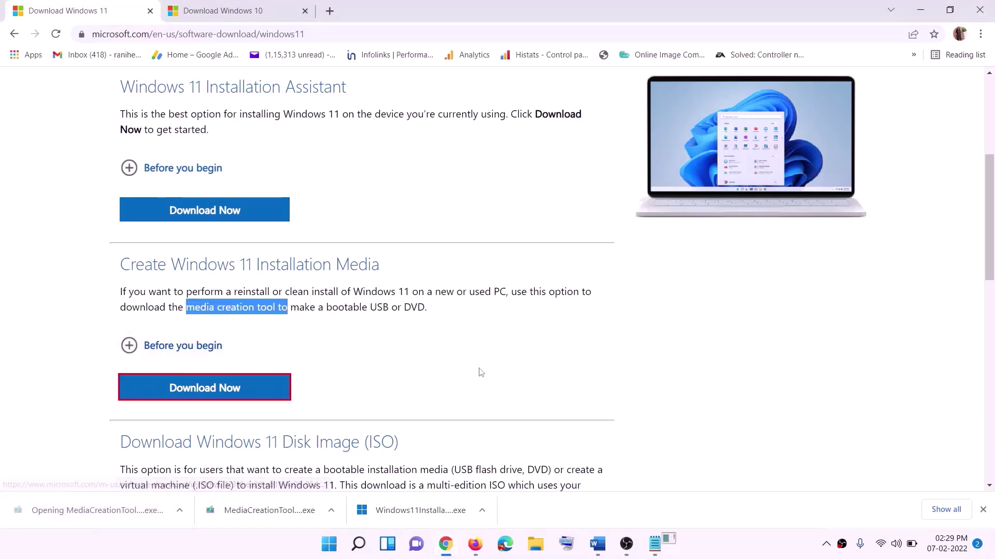
pyautogui.click(431, 377)
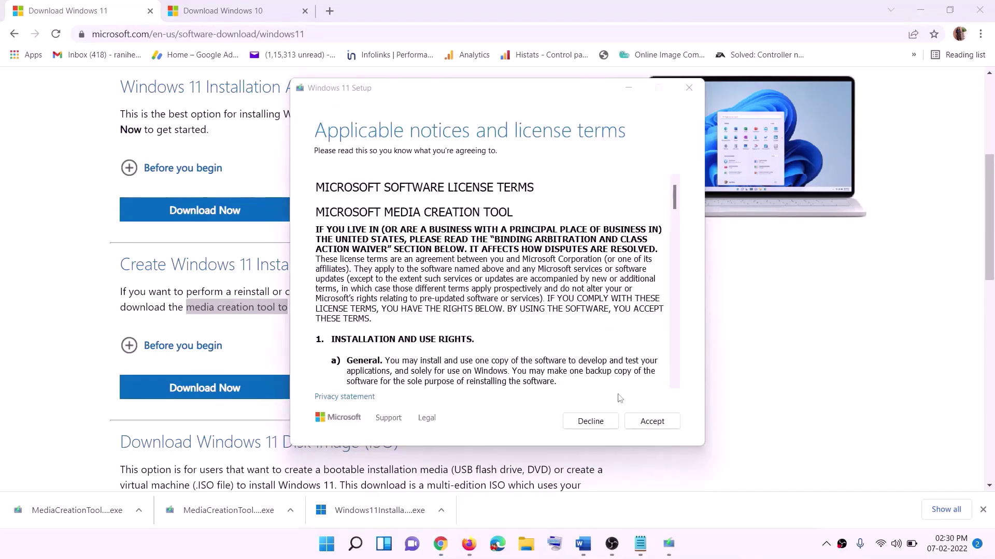
# - Accept the license terms, keep the recommended language and edition, choose ISO file, and save it as Windows on the Desktop
pyautogui.click(639, 421)
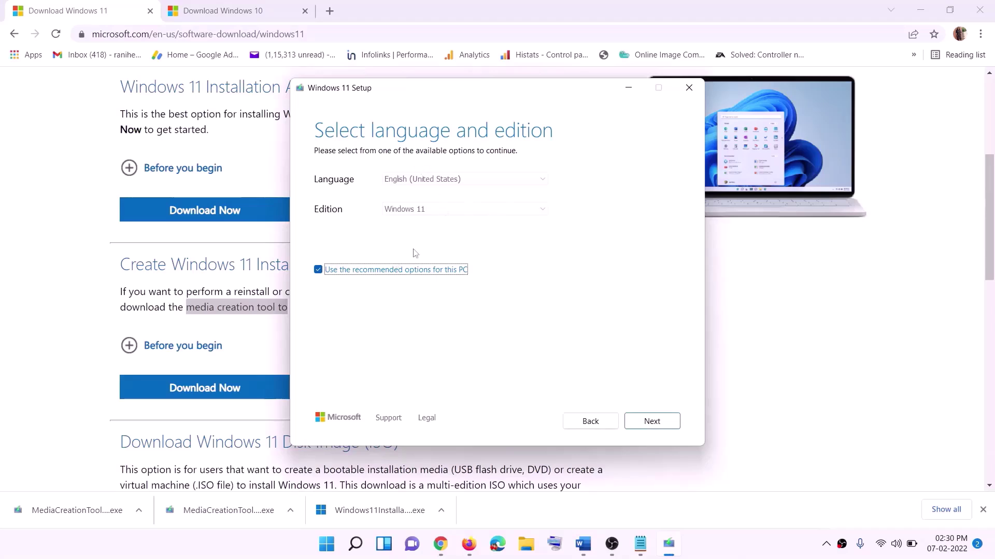
pyautogui.click(646, 421)
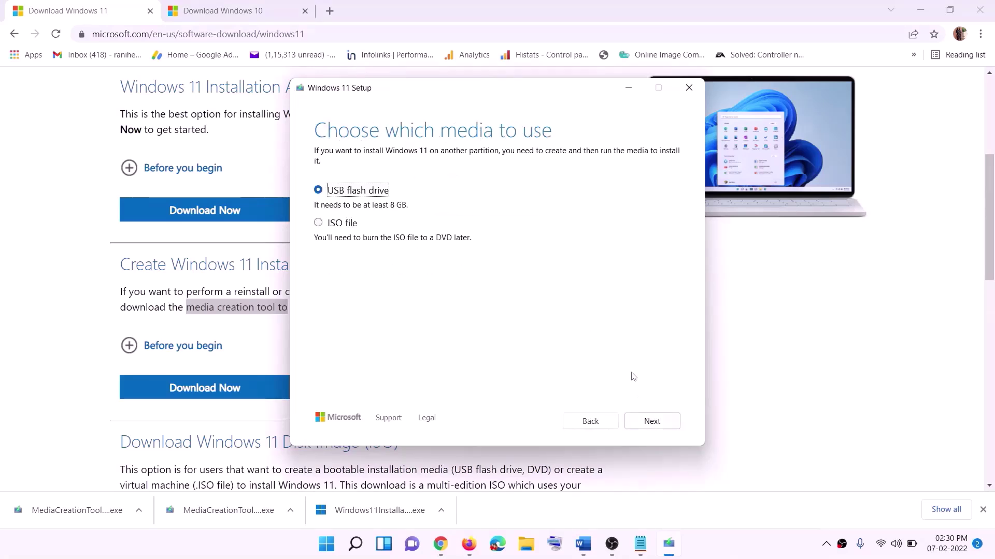
pyautogui.click(329, 223)
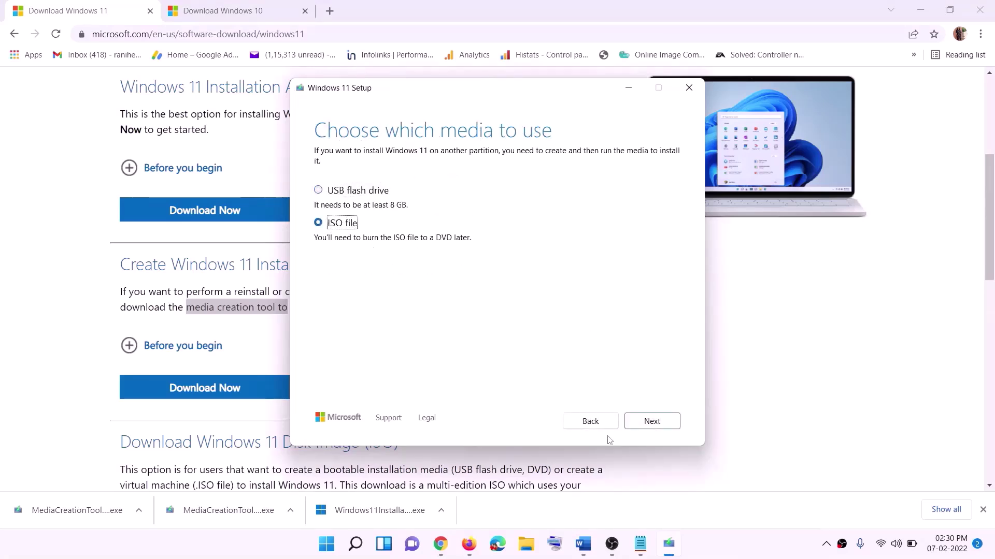
pyautogui.click(649, 421)
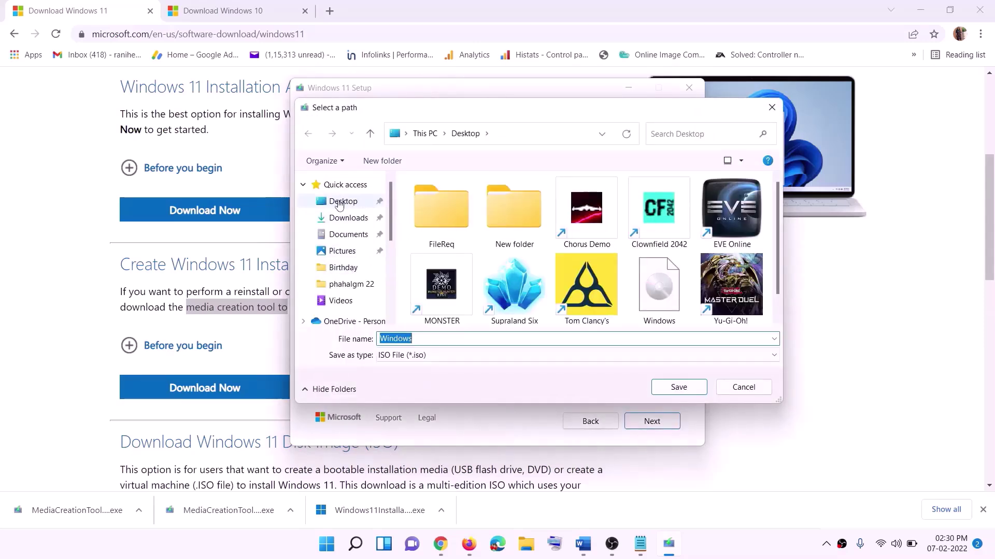
pyautogui.click(316, 207)
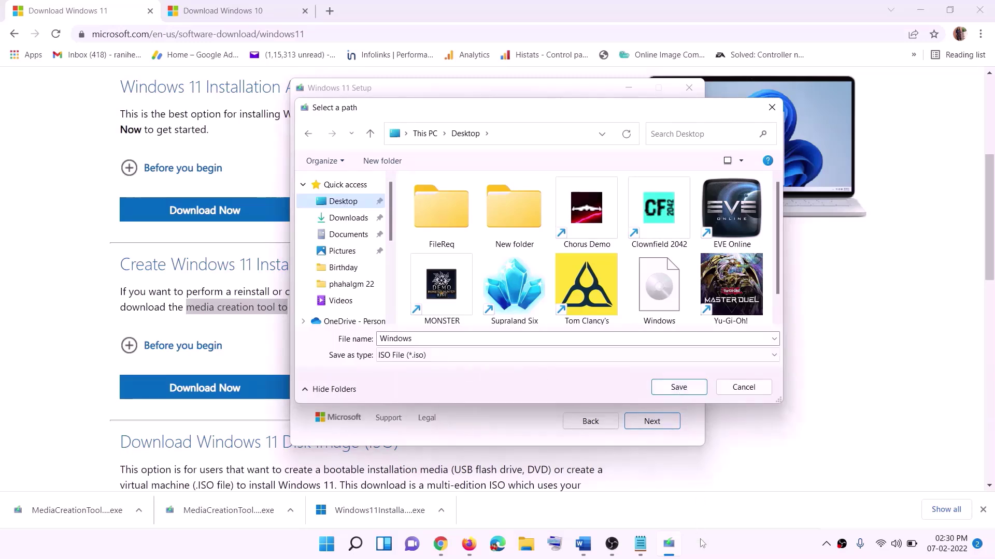
pyautogui.click(680, 388)
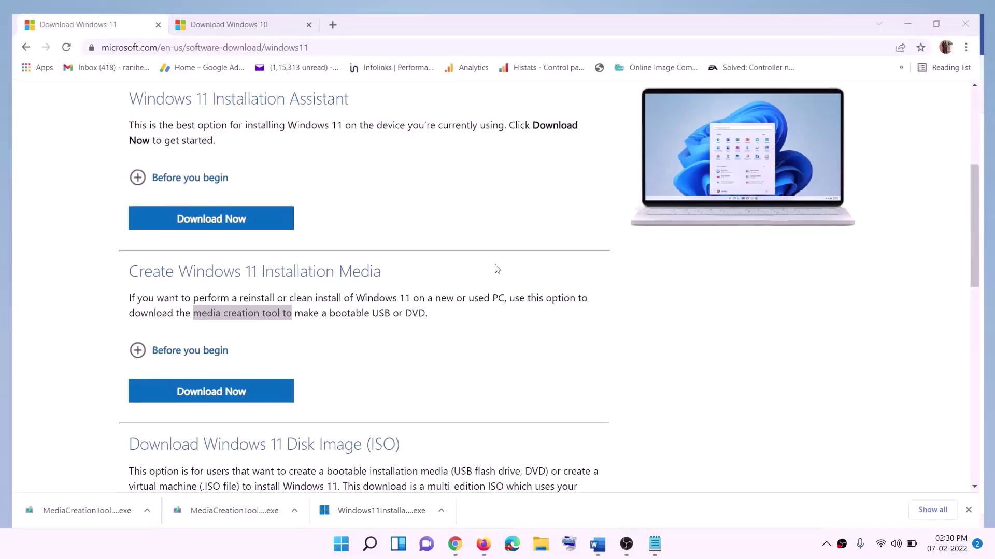
# - Show the desktop, move the Windows ISO file below the other icons and open it to mount its contents
pyautogui.press('super+d')
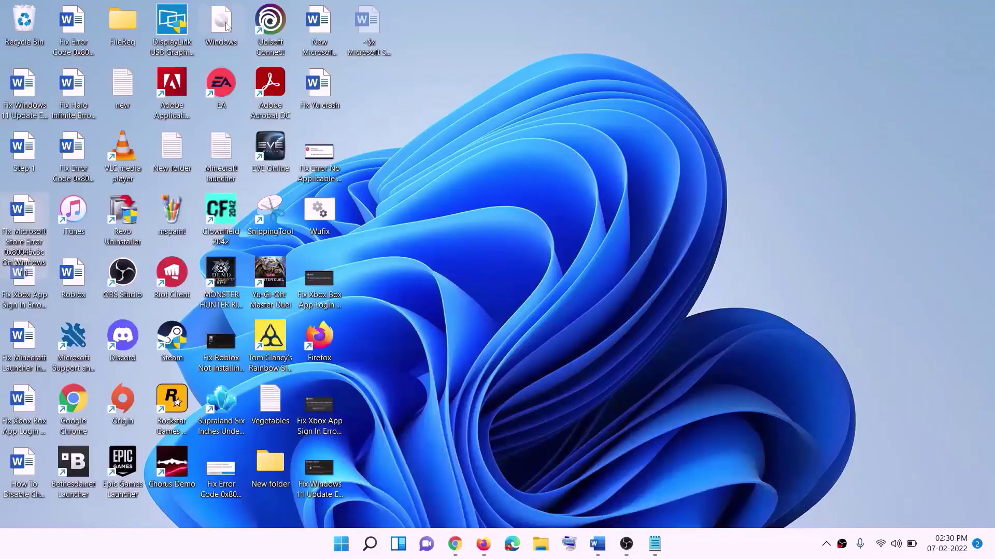
pyautogui.moveTo(226, 27); pyautogui.dragTo(398, 303)
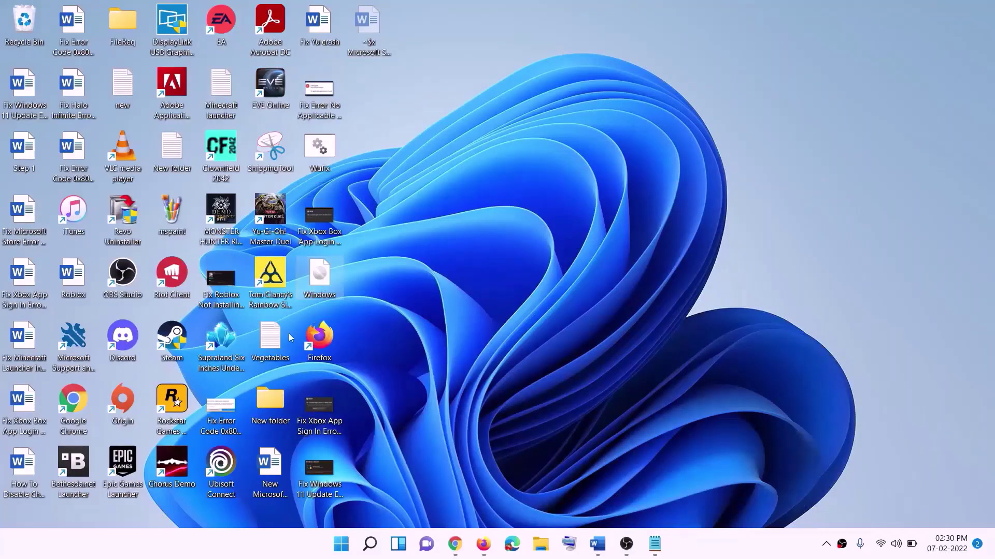
pyautogui.doubleClick(323, 282)
# - Run setup from the mounted ESD-ISO drive, allow it to make changes, and continue past the Install Windows 11 page
pyautogui.click(316, 364)
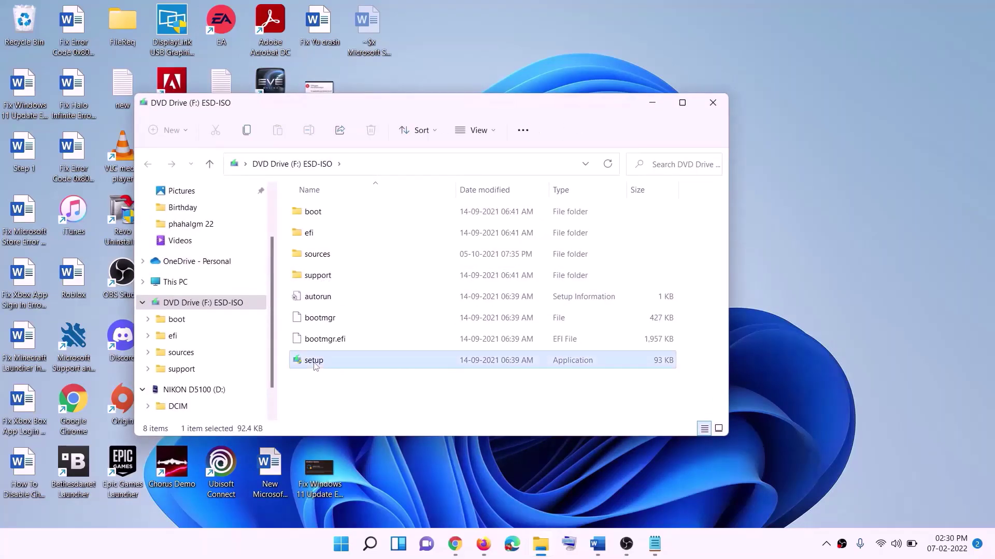
pyautogui.doubleClick(338, 359)
pyautogui.click(480, 400)
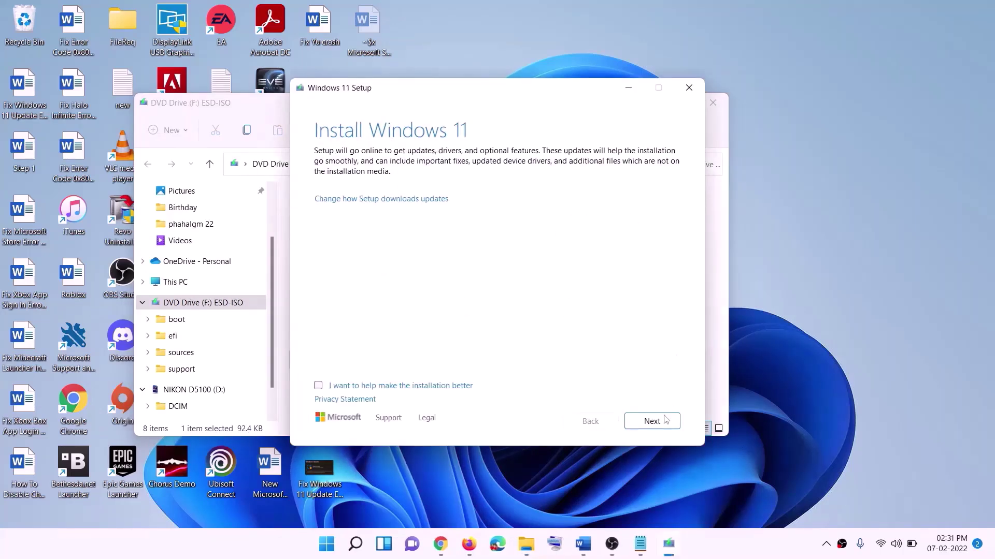
pyautogui.click(666, 419)
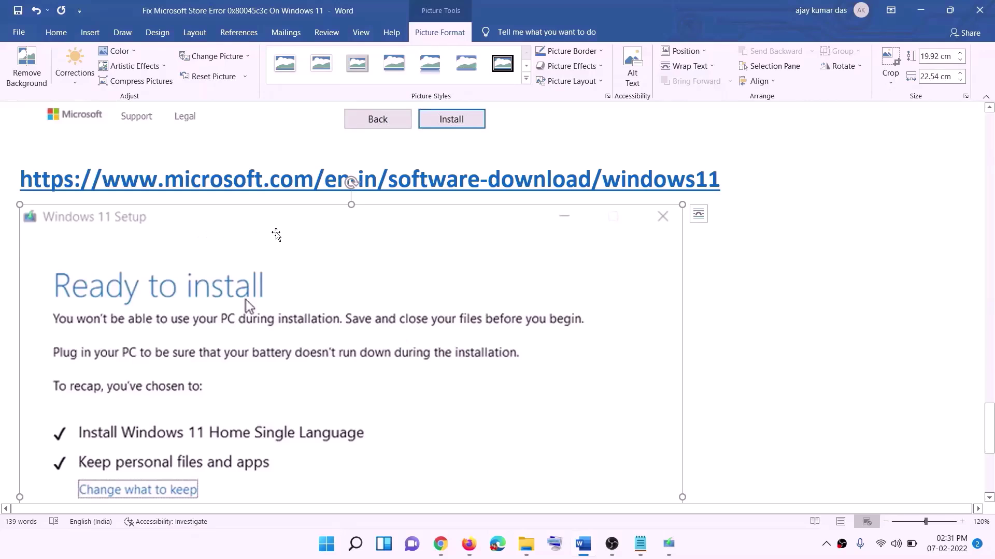
# - Review the Ready to install picture in the Word document, including the chosen edition, what to keep, and the Install option
pyautogui.scroll(-1, 230, 257)
pyautogui.scroll(-3, 230, 257)
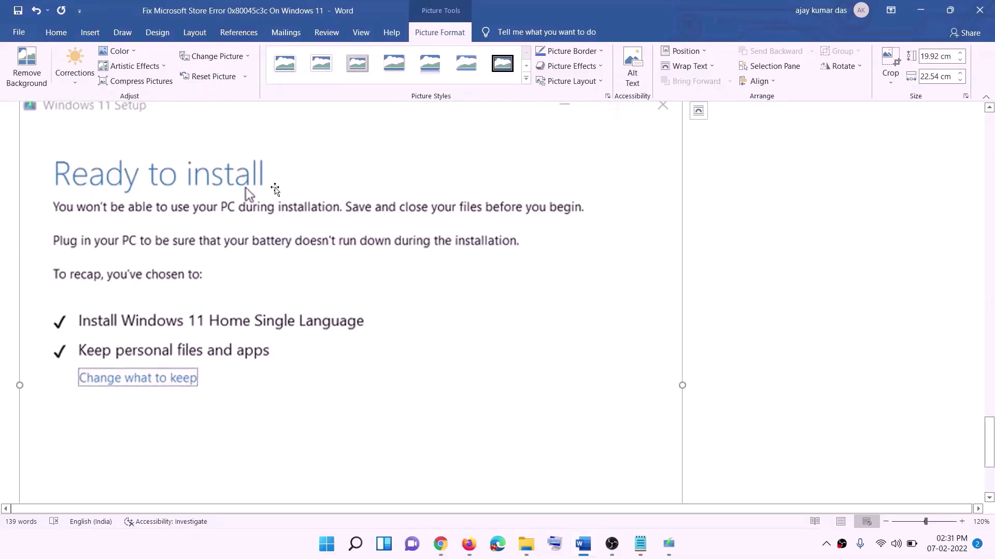
pyautogui.scroll(-1, 272, 208)
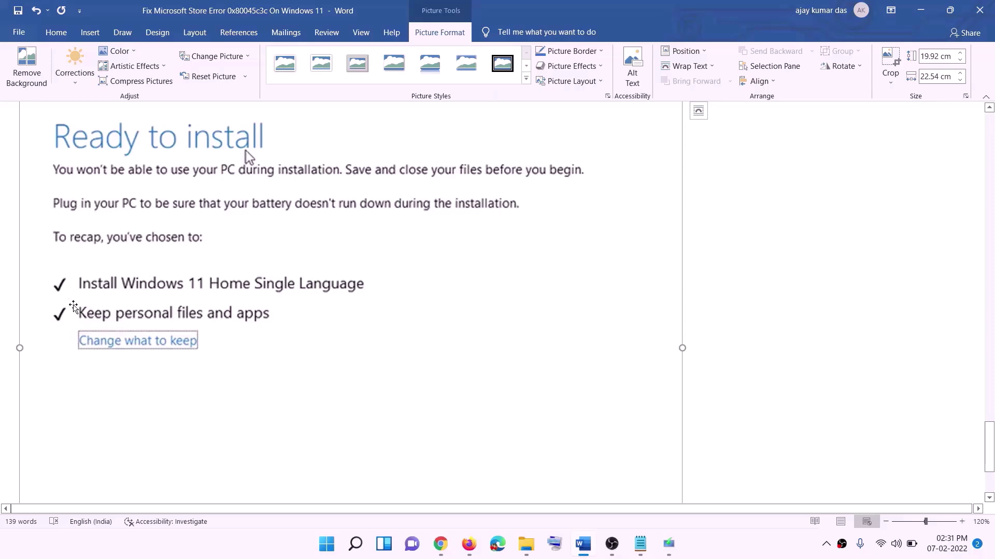
pyautogui.scroll(-3, 248, 318)
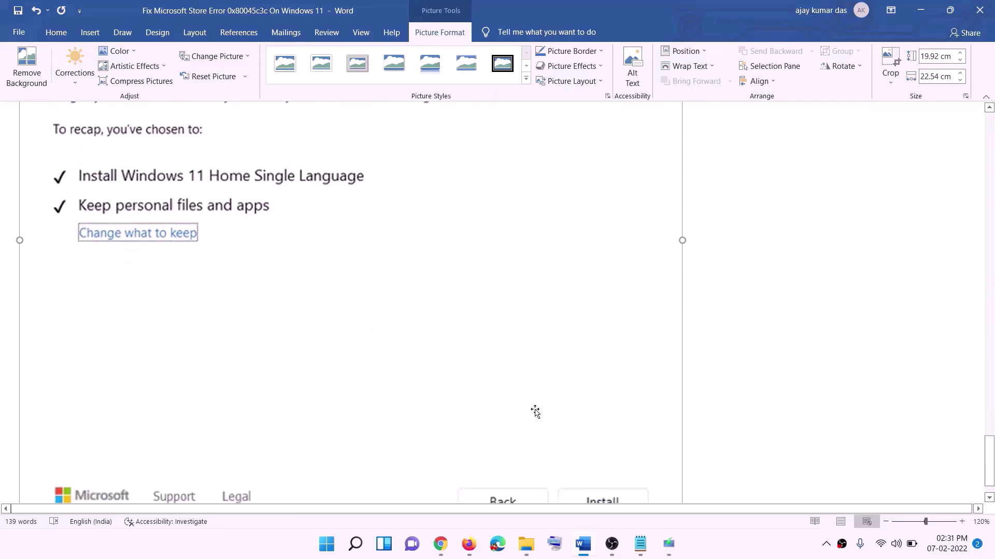
pyautogui.scroll(7, 527, 386)
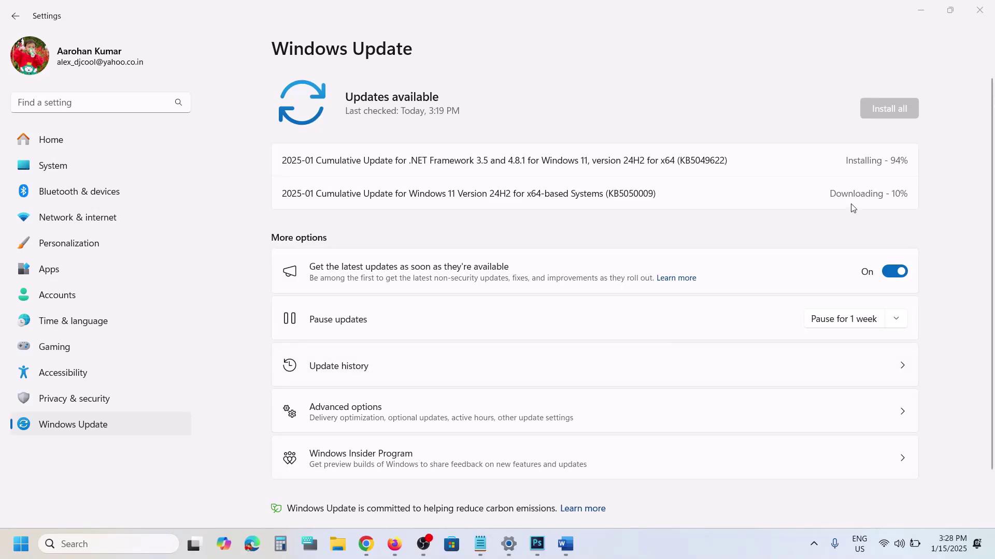
# - Highlight the update number KB5050009 in the Windows Update list in Settings
pyautogui.moveTo(604, 196); pyautogui.dragTo(656, 195)
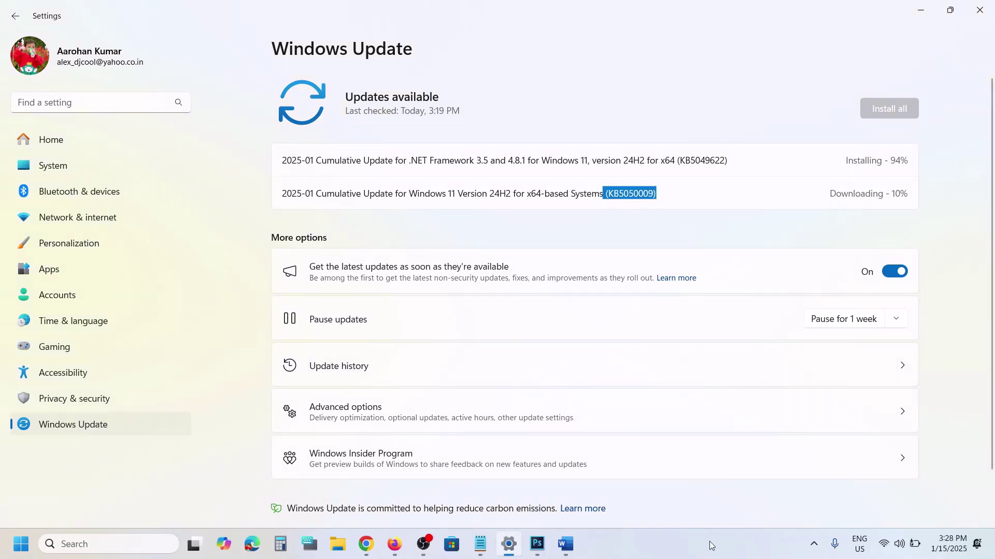